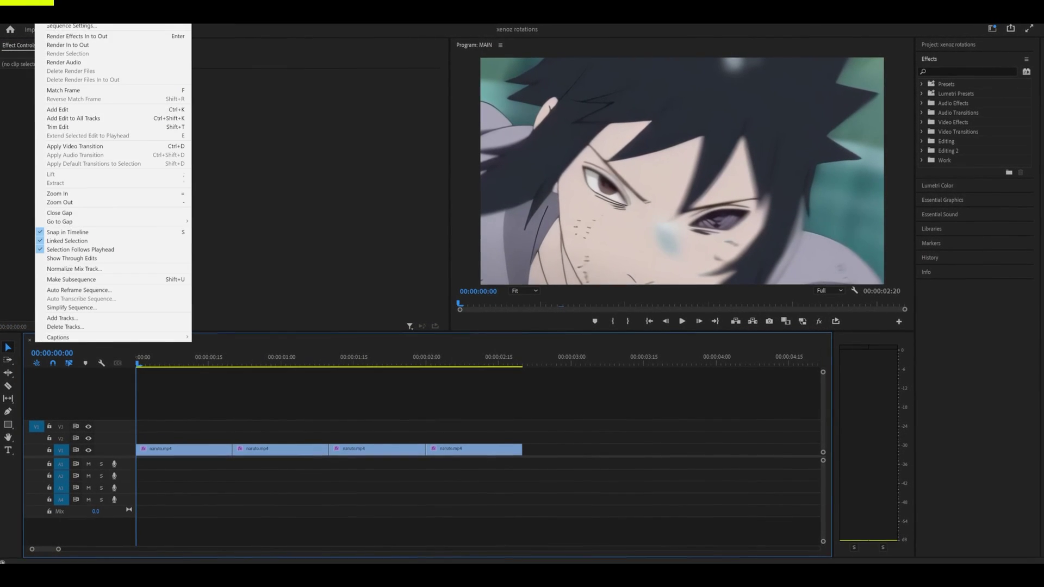
- Open the settings of the current sequence
{"action": "left_click", "coordinate": [67, 27]}
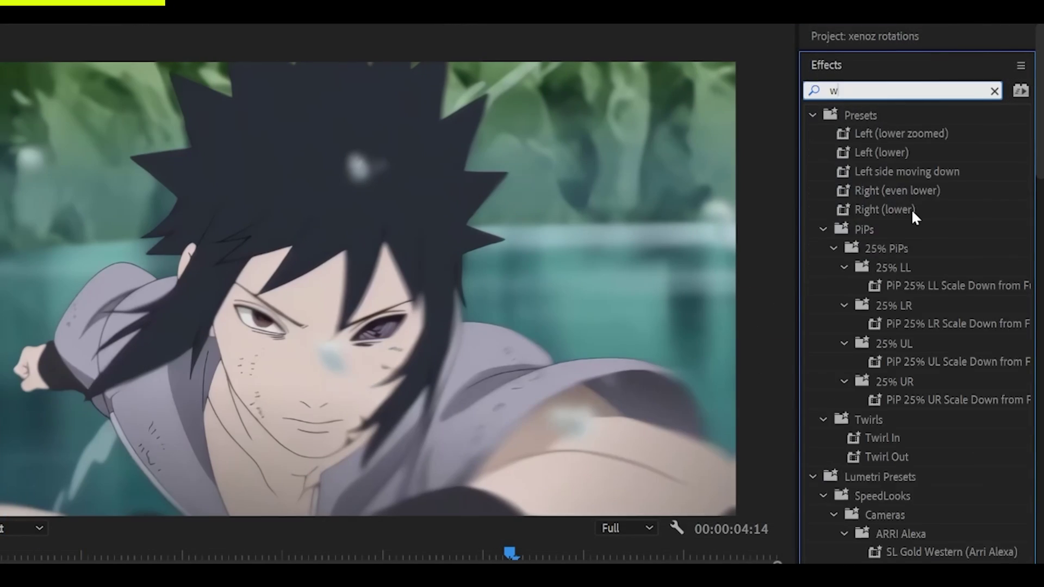
- Find the S_WarpTransform effect and apply it to the naruto.mp4 clip starting at 00:00:03:04
{"action": "type", "text": "arptr"}
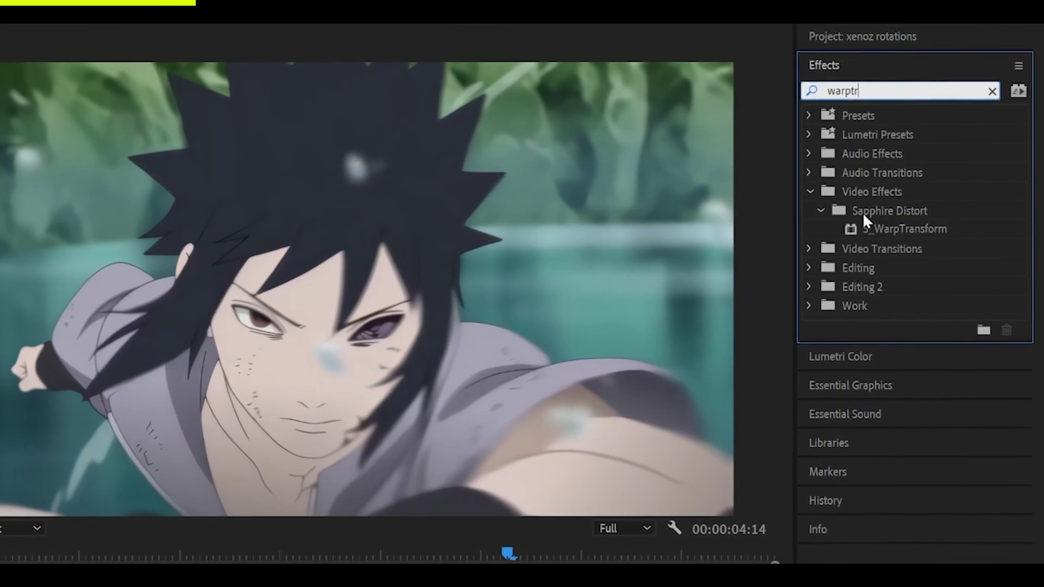
{"action": "double_click", "coordinate": [873, 229]}
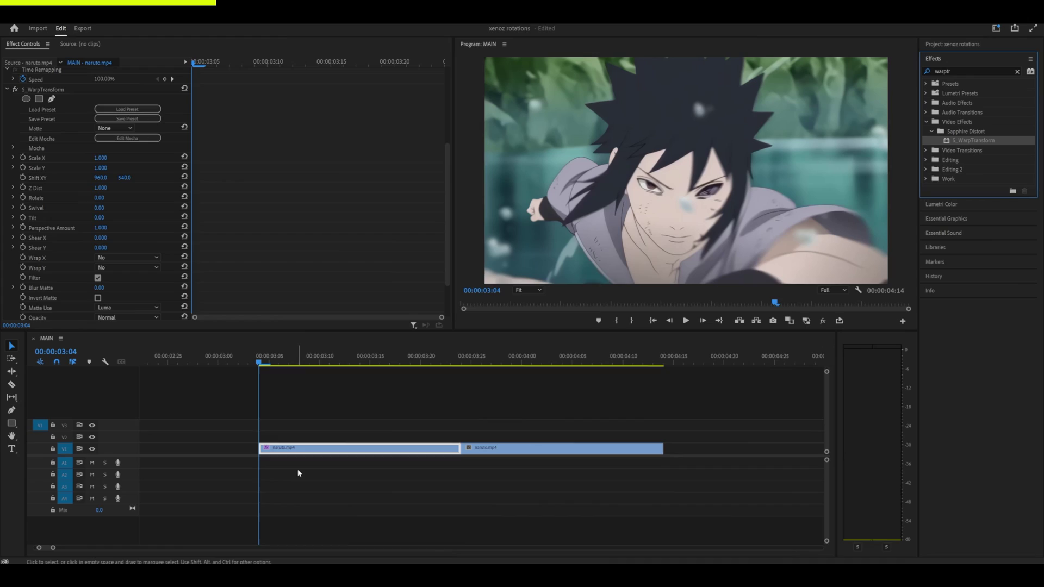
- Scrub the first clip at the start of the sequence to examine its two S_WarpTransform effects and keyframes
{"action": "key", "text": "minus"}
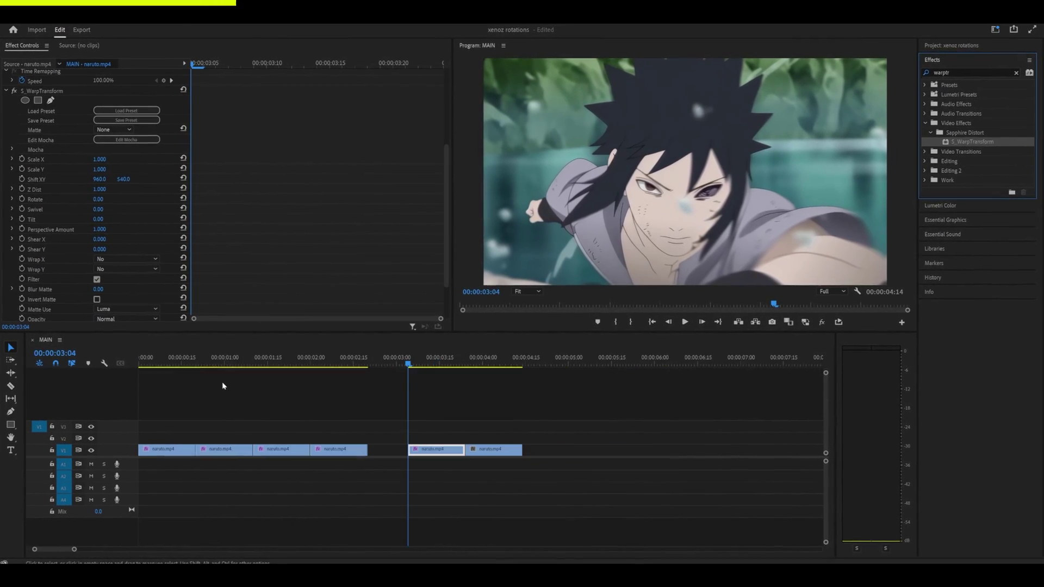
{"action": "left_click_drag", "start_coordinate": [170, 362], "coordinate": [144, 372]}
{"action": "left_click", "coordinate": [151, 372]}
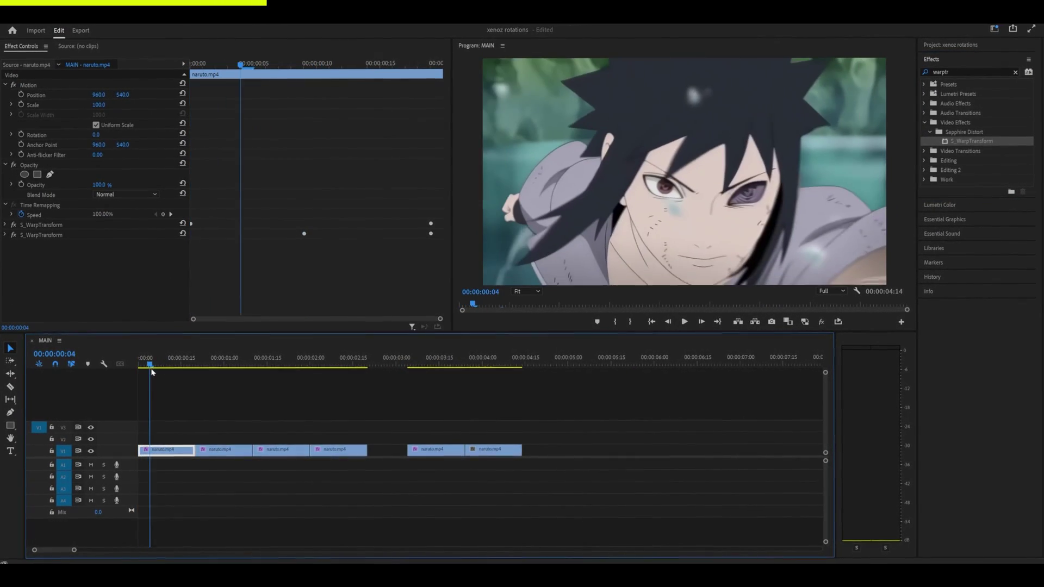
- At the clip's first frame, 00:00:03:04, enable keyframing for Z Dist and Rotate, setting them to 0.5 and 15
{"action": "left_click", "coordinate": [412, 363]}
{"action": "scroll", "coordinate": [456, 407], "scroll_direction": "up", "scroll_amount": 3}
{"action": "scroll", "coordinate": [242, 196], "scroll_direction": "down", "scroll_amount": 3}
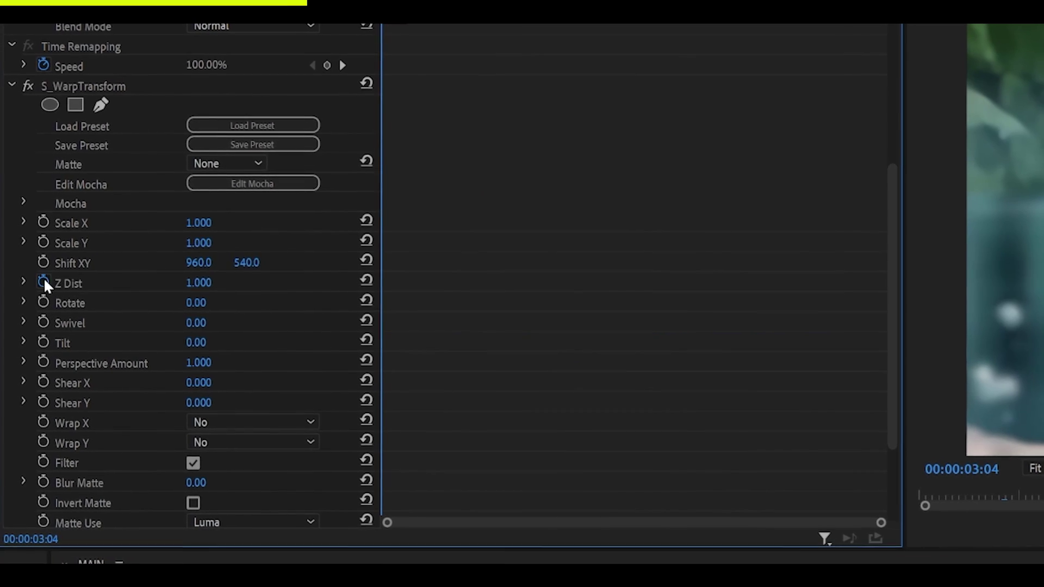
{"action": "left_click", "coordinate": [24, 198]}
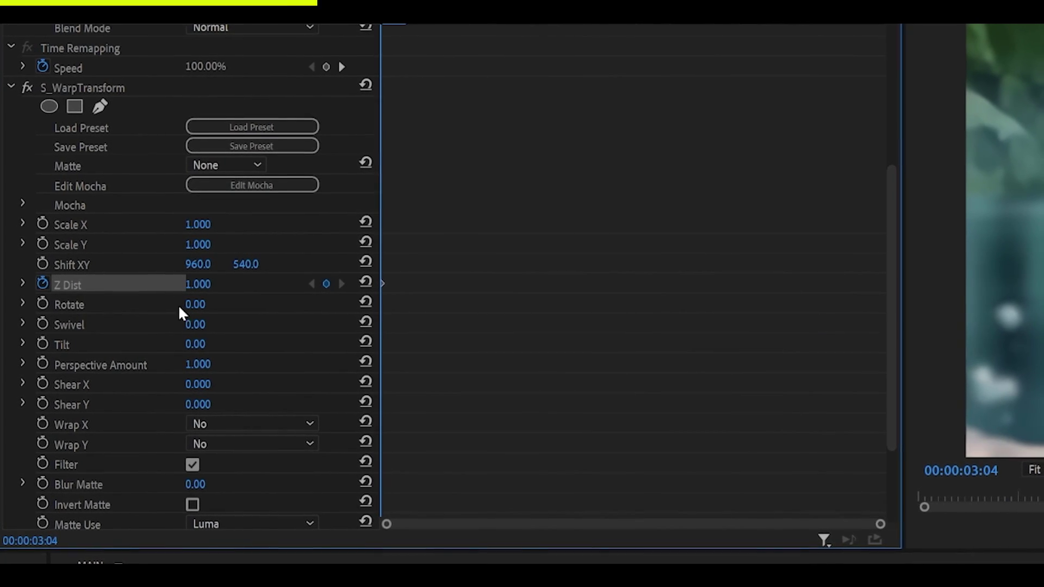
{"action": "left_click", "coordinate": [41, 305]}
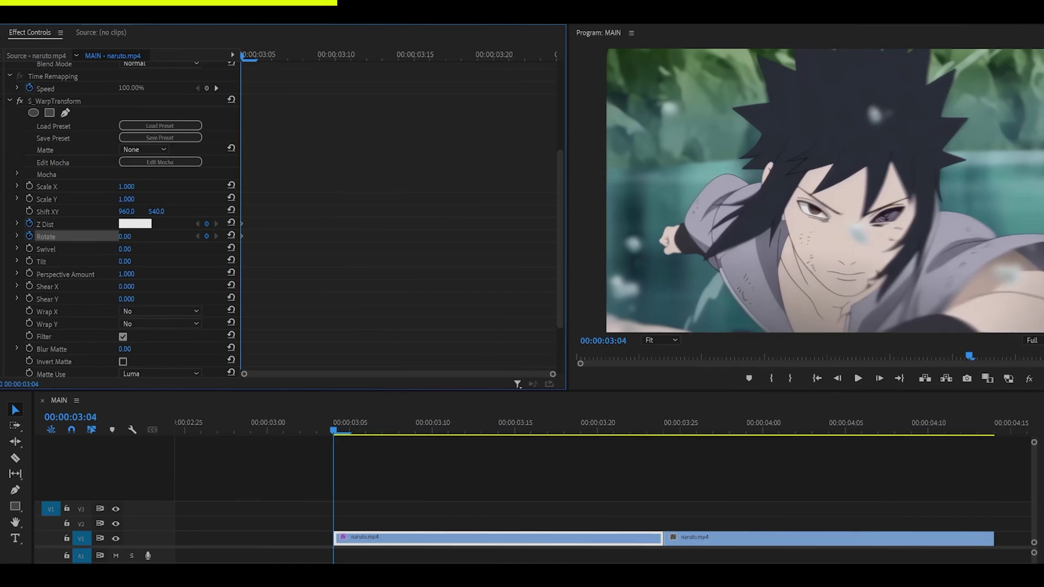
{"action": "type", "text": "0.5"}
{"action": "key", "text": "Tab"}
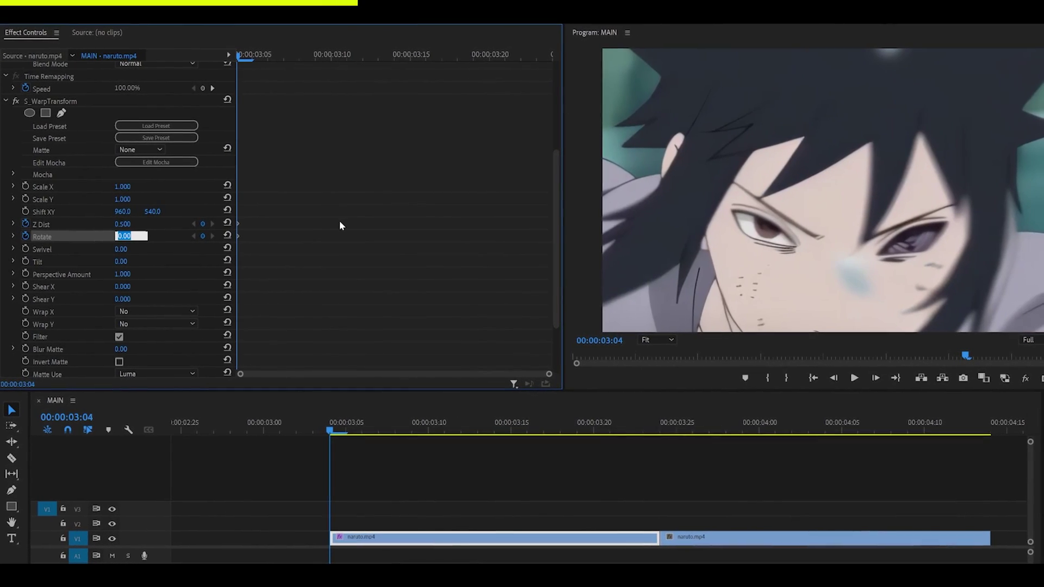
{"action": "type", "text": "15"}
{"action": "key", "text": "Return"}
- At the clip's last frame, 00:00:03:23, keyframe Z Dist at 1 and Rotate at about -2.5, and change the starting Rotate keyframe to 8
{"action": "left_click", "coordinate": [647, 430]}
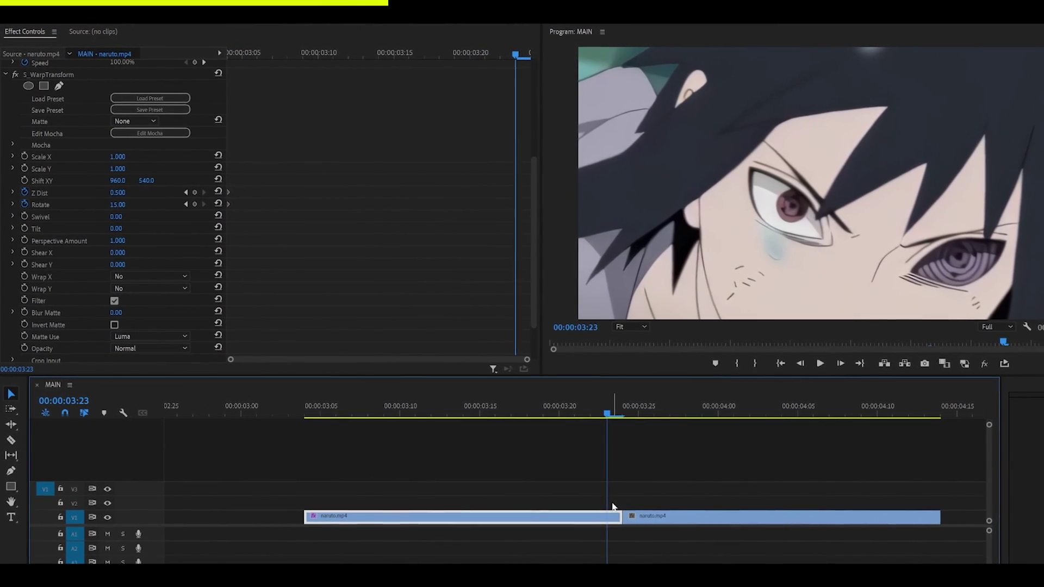
{"action": "left_click", "coordinate": [627, 520]}
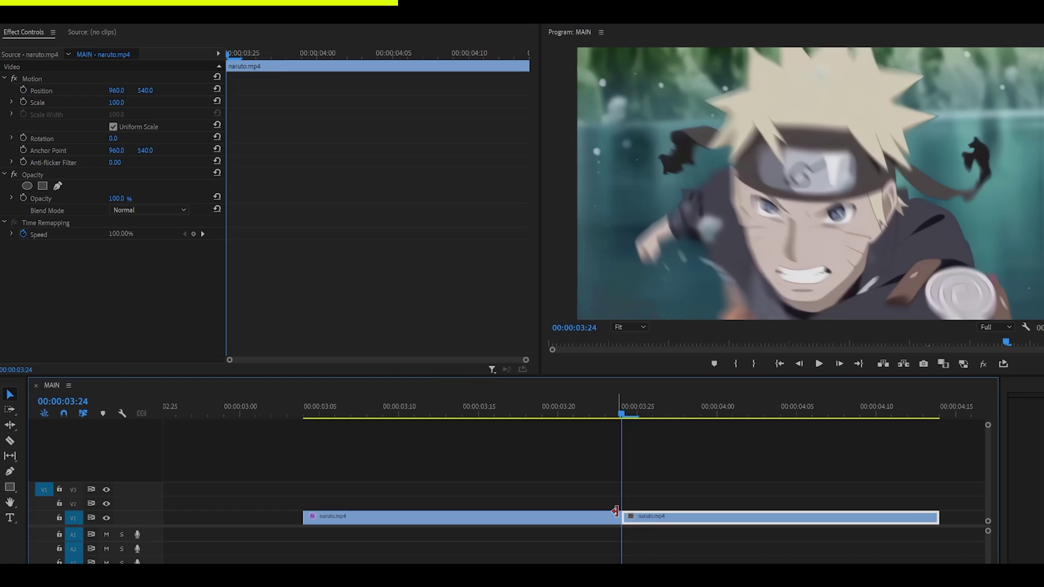
{"action": "left_click", "coordinate": [615, 519]}
{"action": "scroll", "coordinate": [327, 218], "scroll_direction": "down", "scroll_amount": 5}
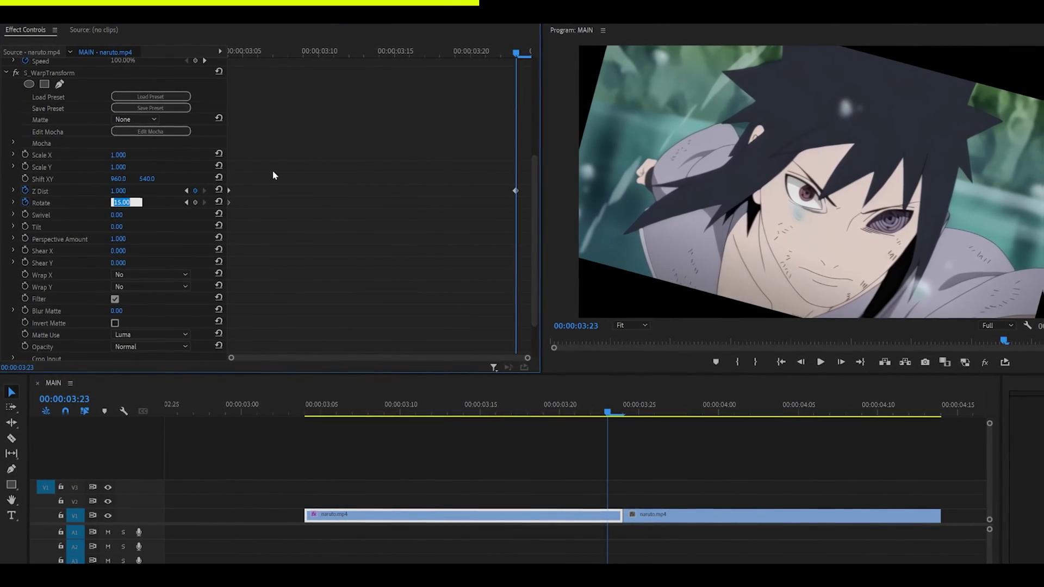
{"action": "type", "text": "-2"}
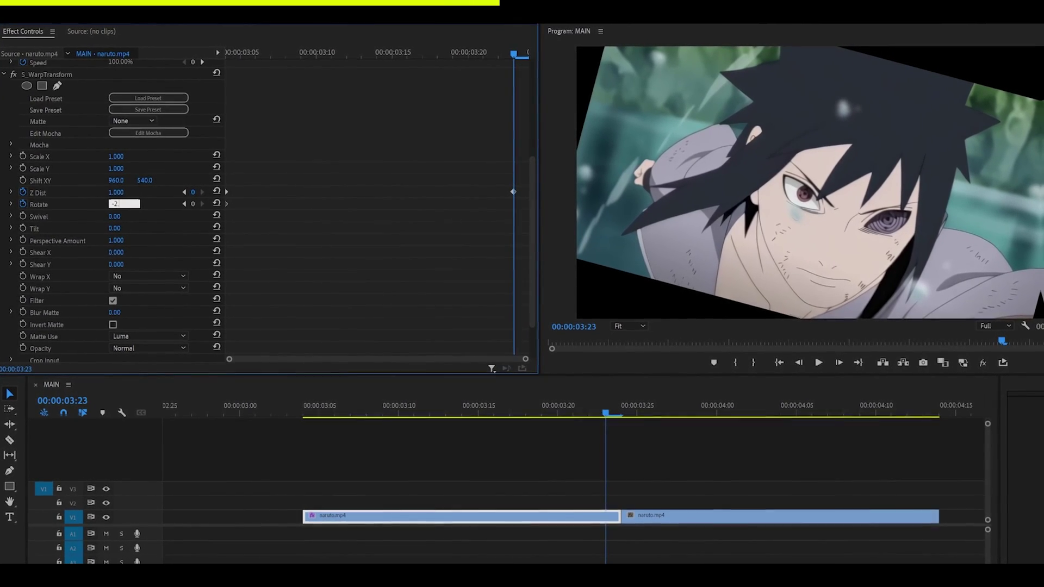
{"action": "key", "text": "Return"}
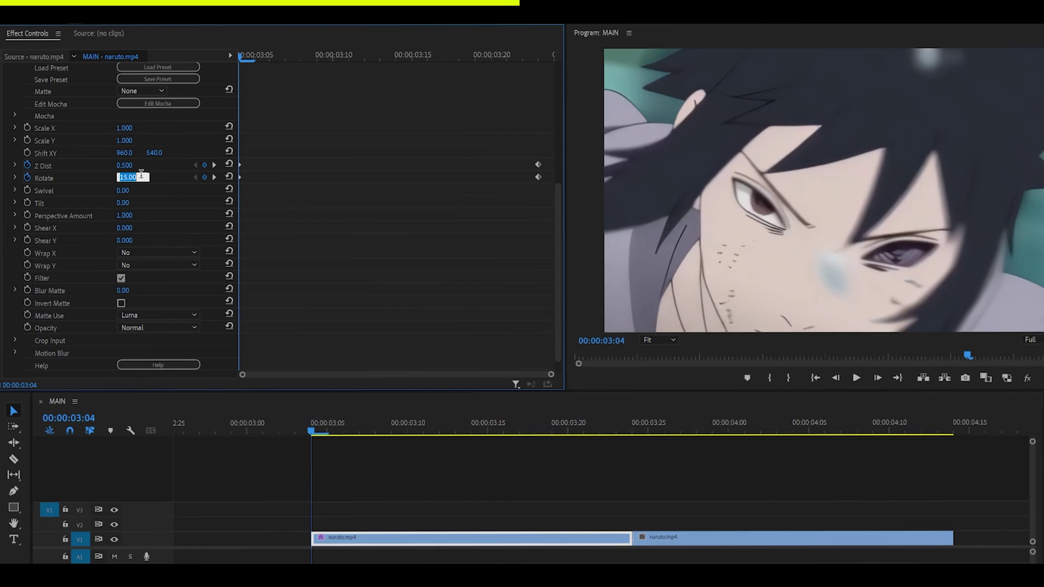
{"action": "left_click", "coordinate": [360, 200]}
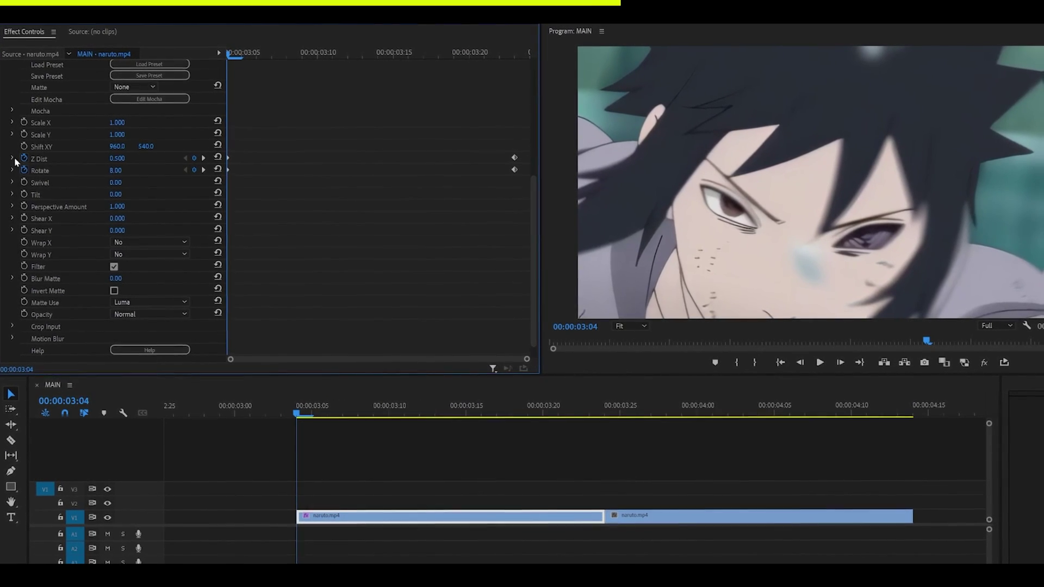
- Ease into the ending Z Dist keyframe by extending its incoming velocity handle to about the middle of the clip
{"action": "left_click", "coordinate": [516, 158]}
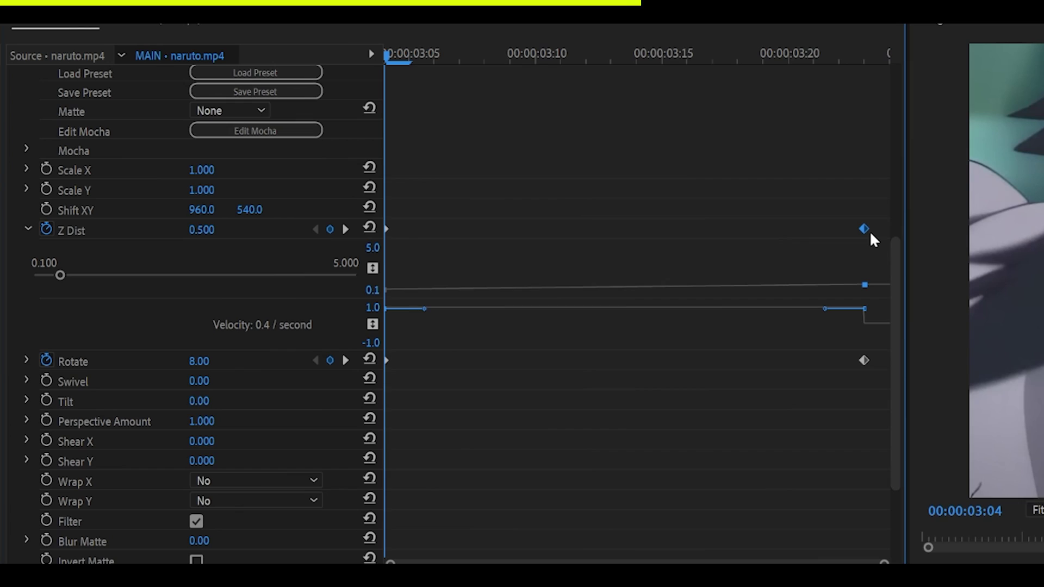
{"action": "left_click_drag", "start_coordinate": [826, 311], "coordinate": [611, 327]}
{"action": "left_click", "coordinate": [841, 329]}
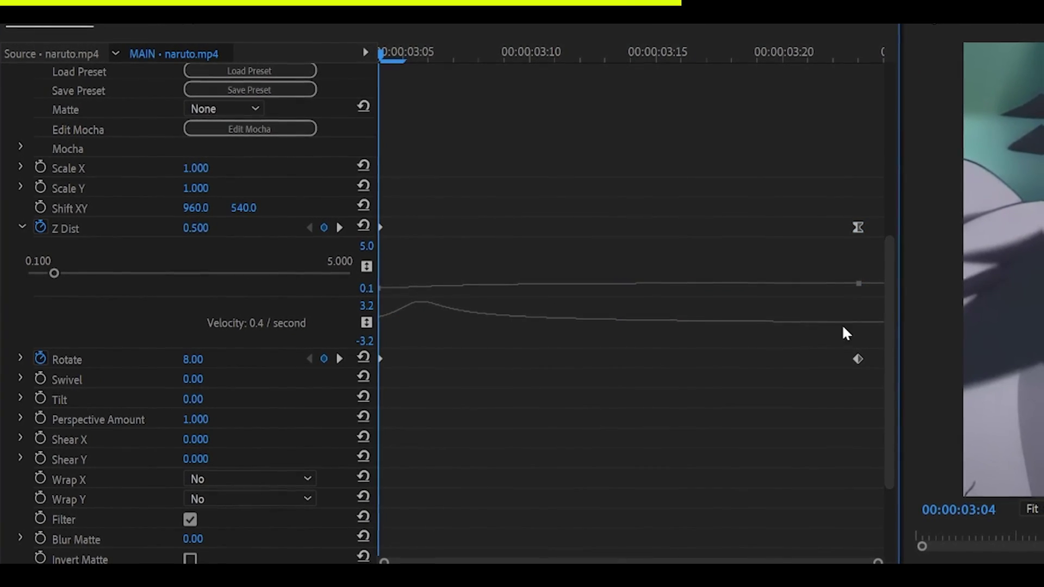
- Ease into the ending Rotate keyframe by extending its incoming velocity handle to about the middle of the clip
{"action": "scroll", "coordinate": [760, 324], "scroll_direction": "down", "scroll_amount": 3}
{"action": "left_click", "coordinate": [26, 267]}
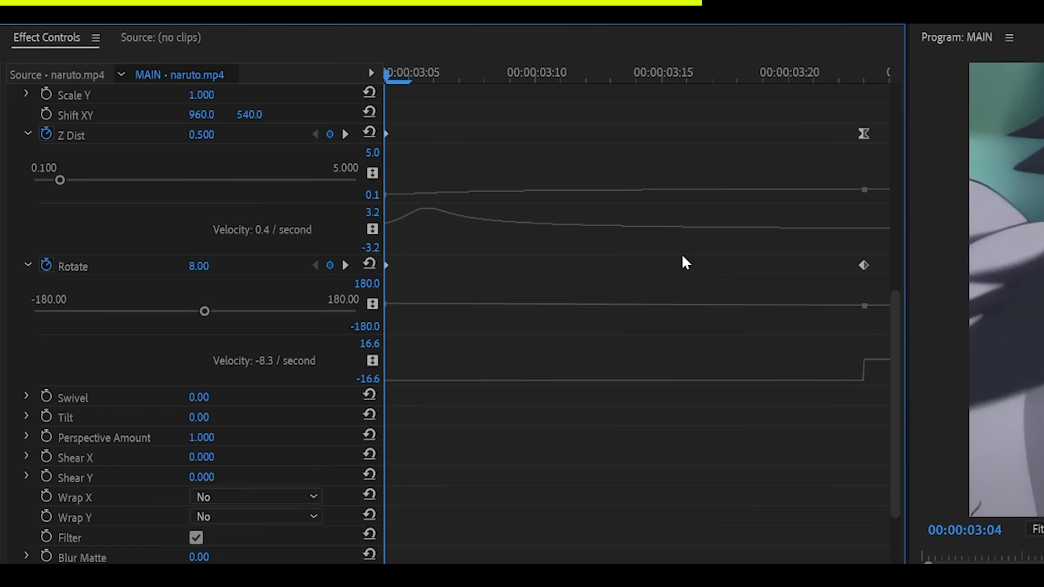
{"action": "left_click", "coordinate": [863, 266]}
{"action": "left_click_drag", "start_coordinate": [822, 381], "coordinate": [608, 357]}
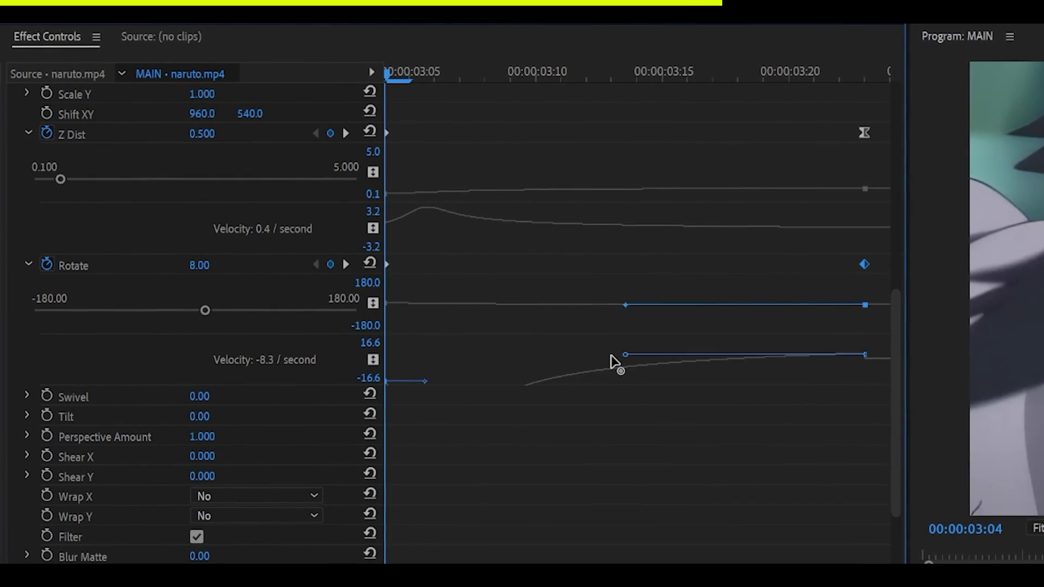
{"action": "left_click", "coordinate": [537, 352]}
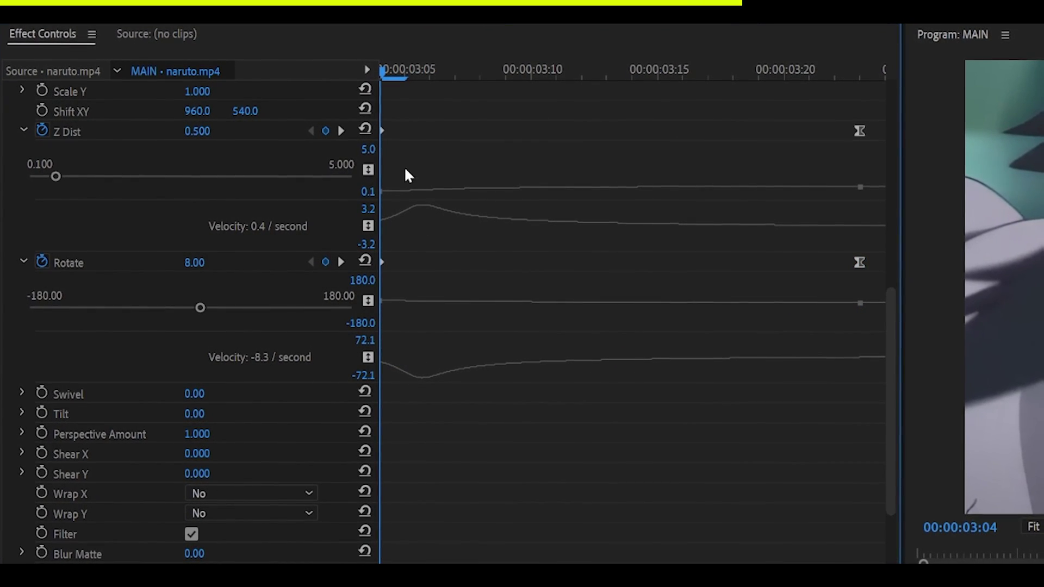
- Shorten and steepen the outgoing velocity handles of the starting Z Dist and Rotate keyframes for a fast start
{"action": "left_click", "coordinate": [383, 131]}
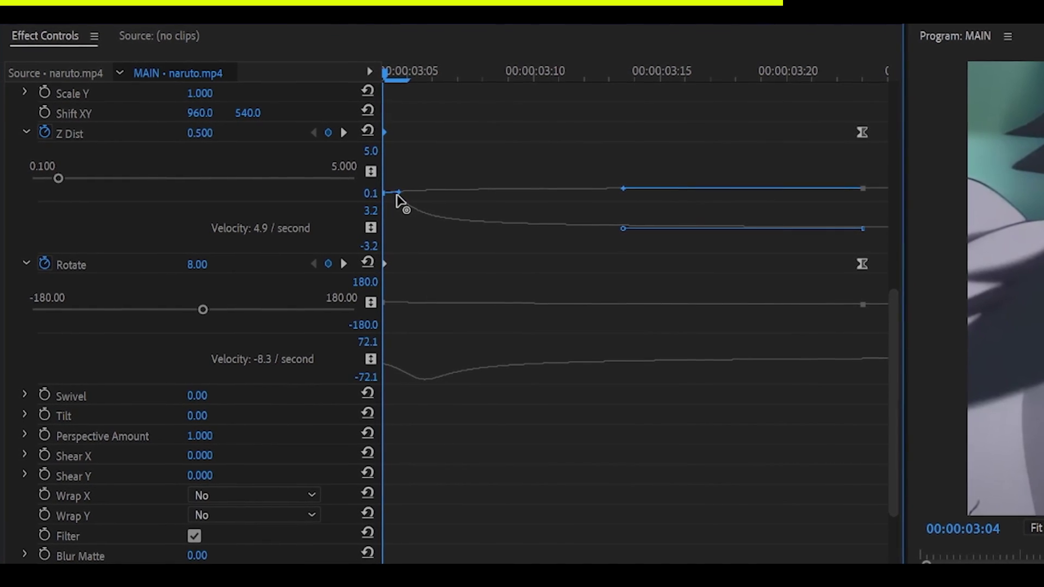
{"action": "left_click_drag", "start_coordinate": [397, 197], "coordinate": [395, 194]}
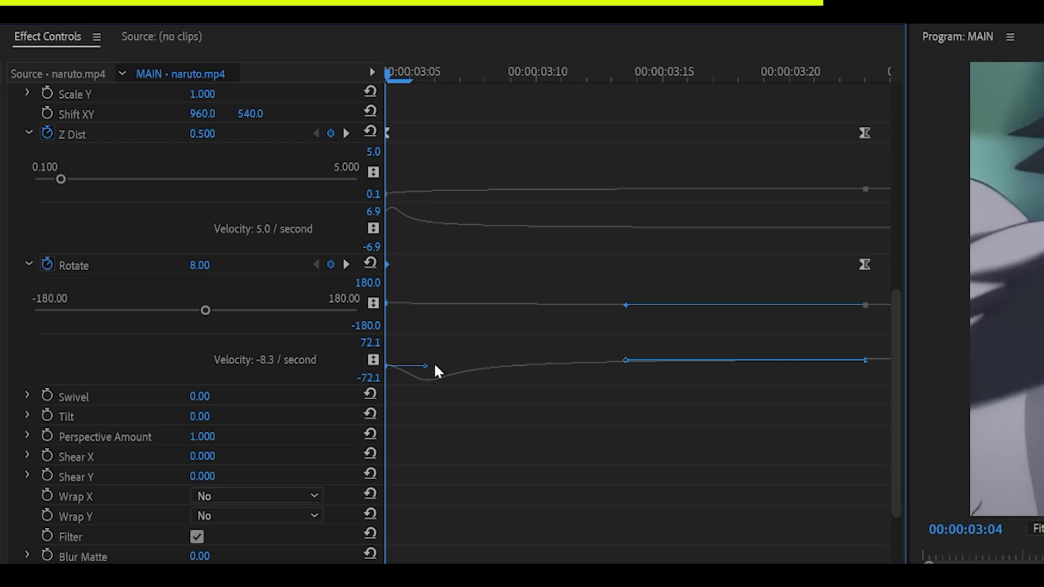
{"action": "left_click_drag", "start_coordinate": [422, 372], "coordinate": [396, 383]}
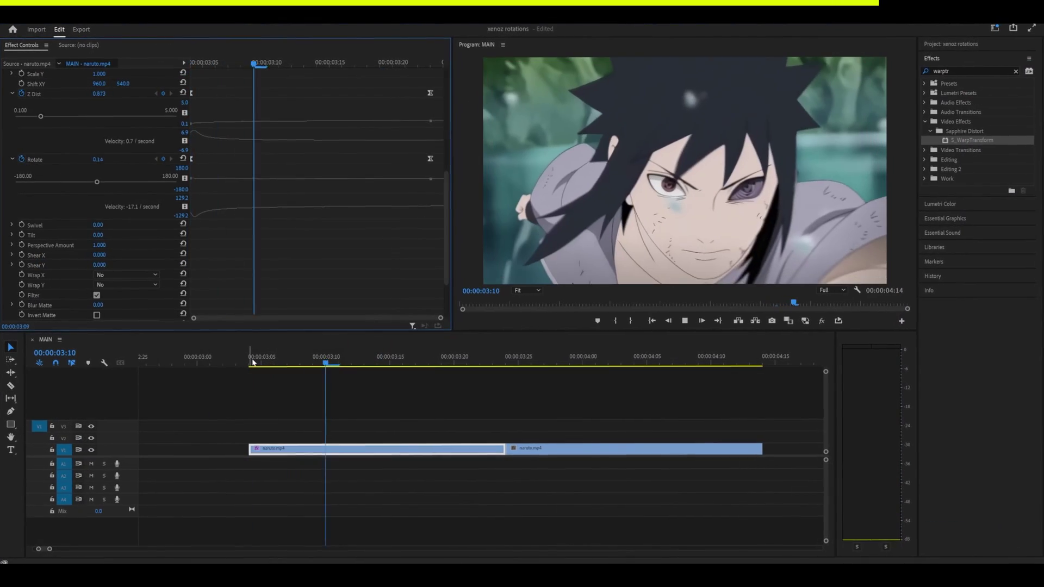
- Play the clip repeatedly from 00:00:03:04 to preview the zoom and rotation
{"action": "left_click", "coordinate": [251, 364]}
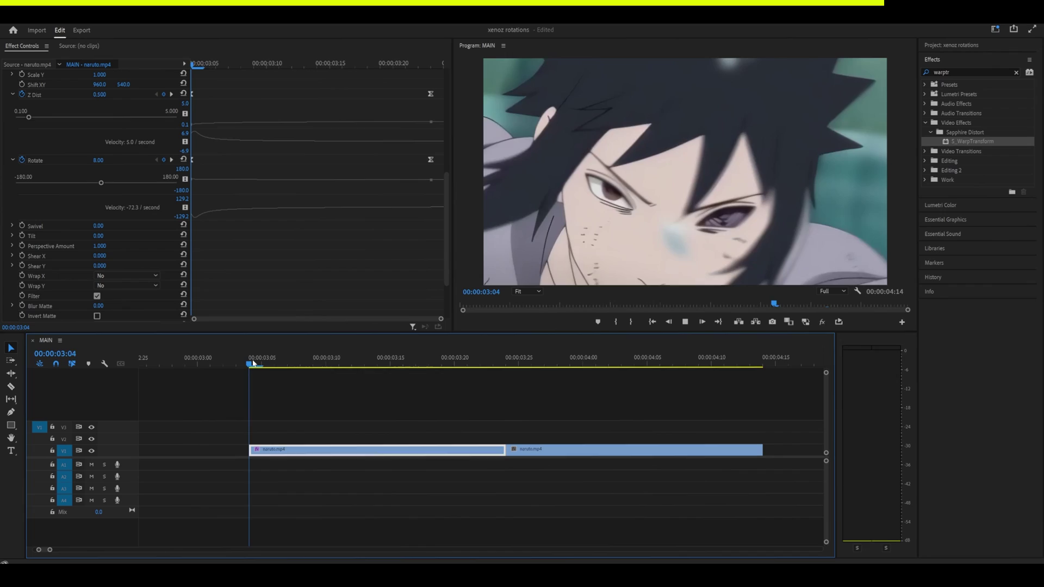
{"action": "left_click", "coordinate": [250, 363]}
{"action": "left_click", "coordinate": [250, 362]}
{"action": "key", "text": "space"}
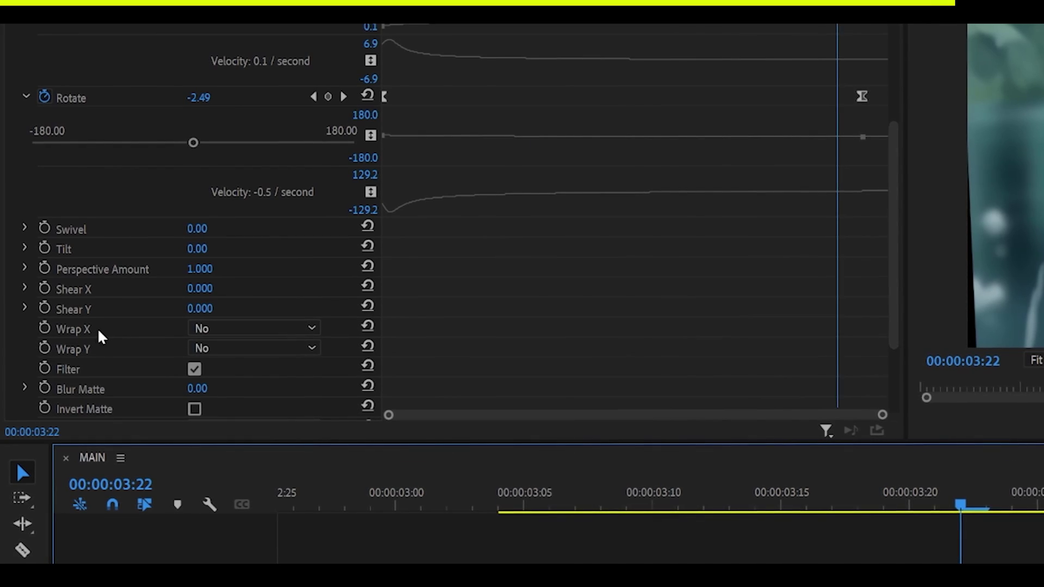
- Set the Wrap X and Wrap Y options of the clip's S_WarpTransform effect
{"action": "left_click", "coordinate": [218, 328]}
{"action": "left_click", "coordinate": [217, 350]}
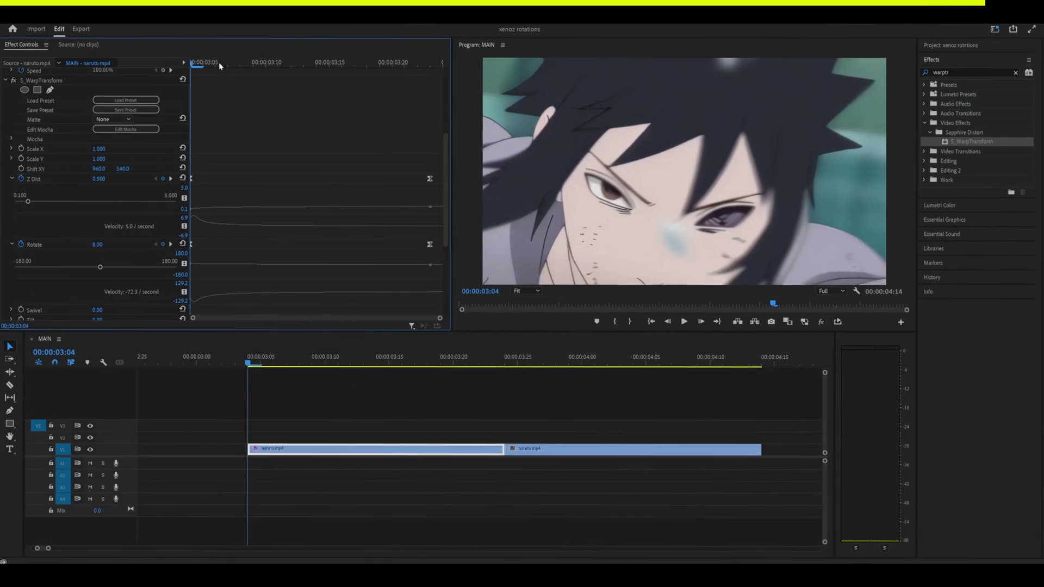
- Play and scrub through the animated clip up to the cut with the second clip to check the eased motion
{"action": "key", "text": "space"}
{"action": "left_click_drag", "start_coordinate": [270, 363], "coordinate": [514, 368]}
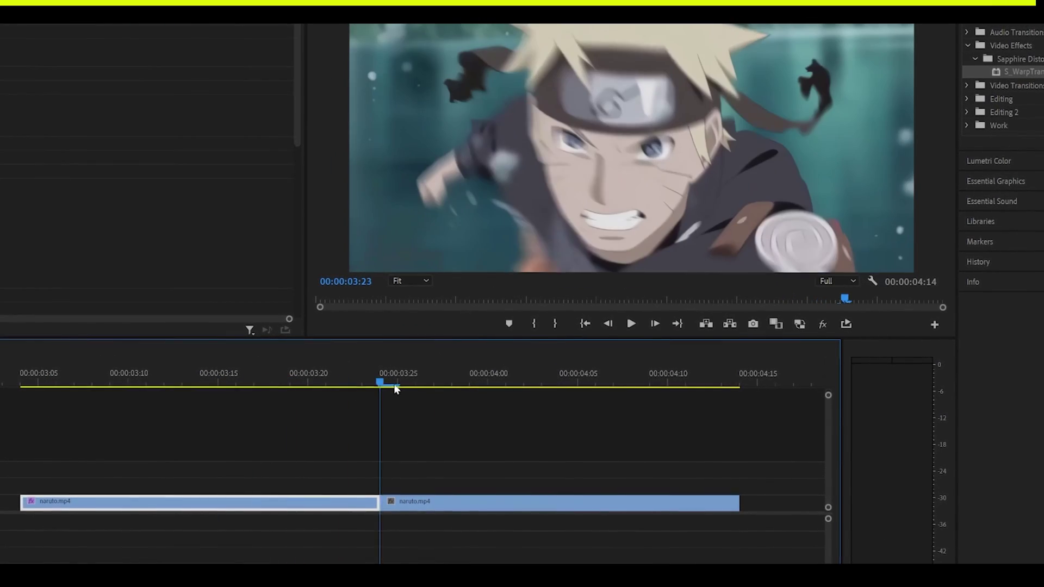
{"action": "left_click_drag", "start_coordinate": [396, 389], "coordinate": [180, 390]}
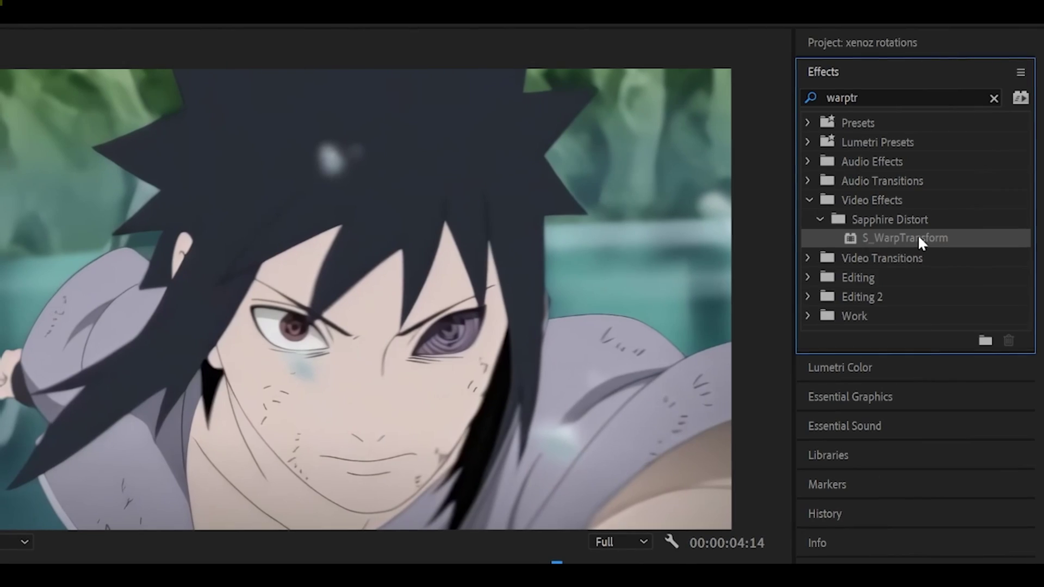
- Apply a second S_WarpTransform to the first of the two working clips and collapse the settings of the existing one
{"action": "left_click_drag", "start_coordinate": [1040, 71], "coordinate": [186, 498]}
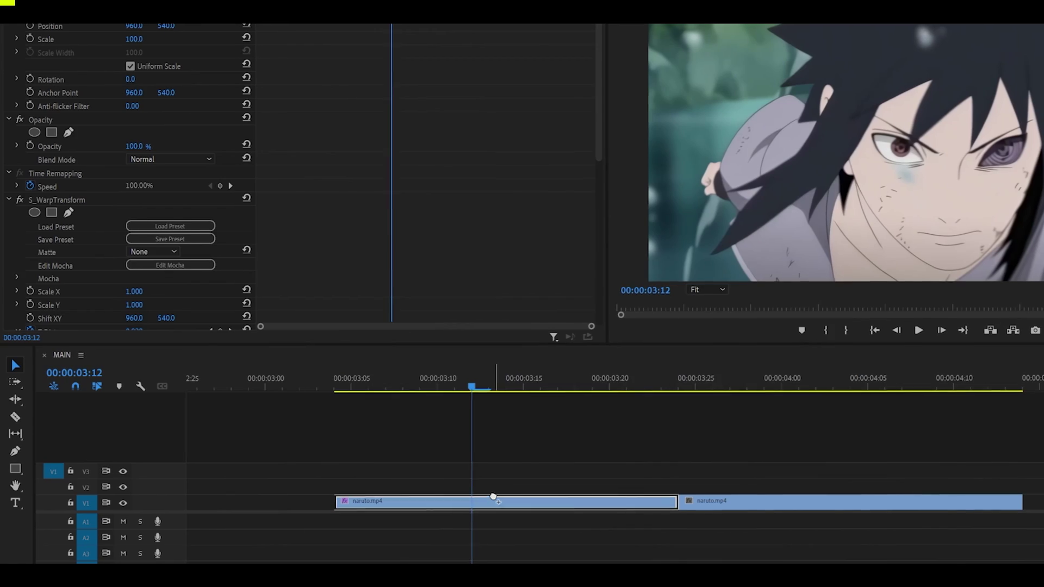
{"action": "scroll", "coordinate": [130, 109], "scroll_direction": "down", "scroll_amount": 4}
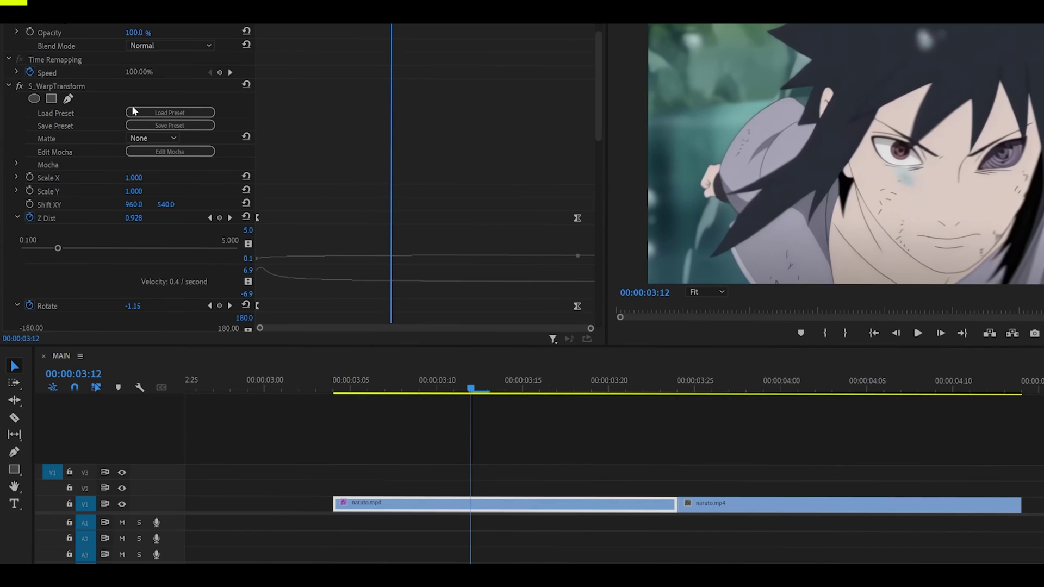
{"action": "left_click", "coordinate": [11, 86]}
{"action": "scroll", "coordinate": [426, 142], "scroll_direction": "down", "scroll_amount": 3}
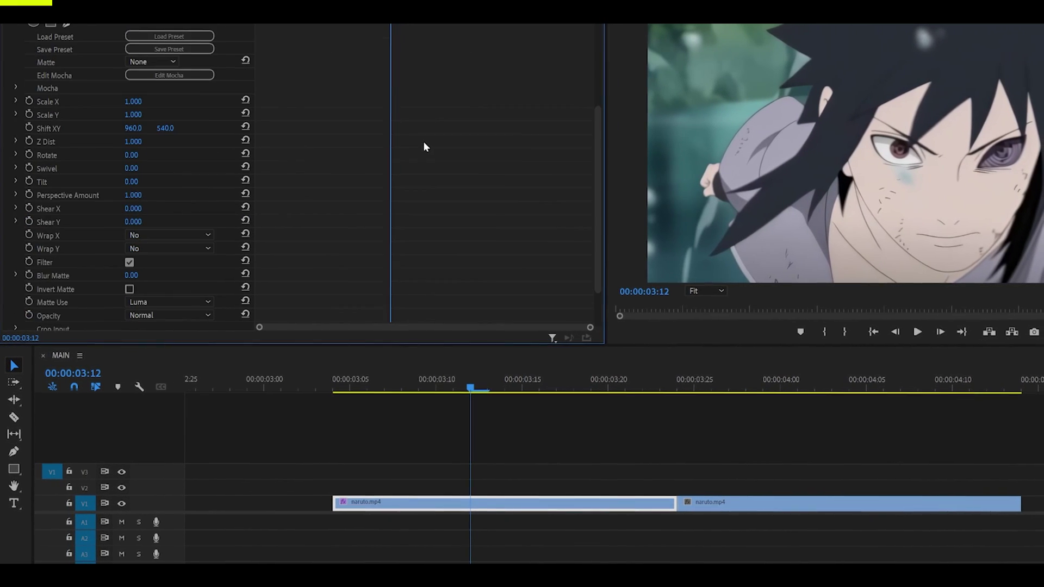
- Place the playhead at 00:00:03:14, ten frames before the cut, and bring up the second S_WarpTransform's parameters
{"action": "left_click", "coordinate": [490, 385]}
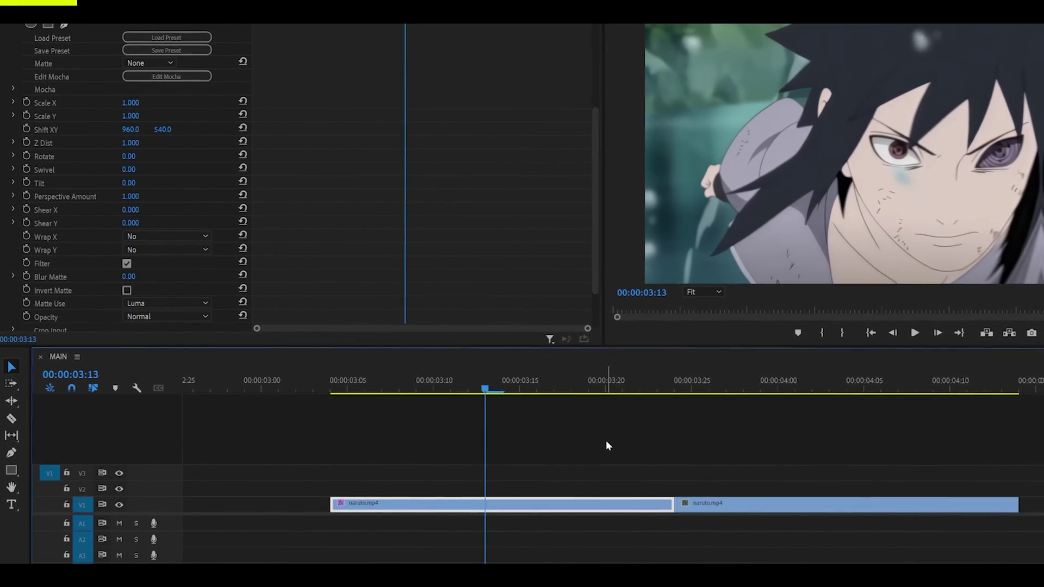
{"action": "left_click", "coordinate": [674, 377]}
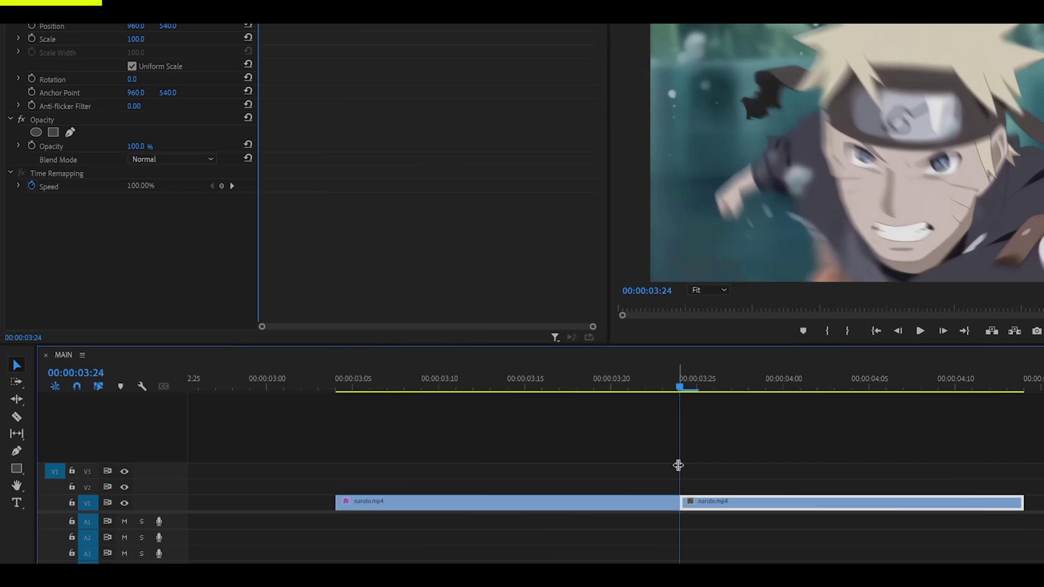
{"action": "key", "text": "shift+Left"}
{"action": "key", "text": "Left"}
{"action": "key", "text": "Left"}
{"action": "key", "text": "Left"}
{"action": "key", "text": "Left"}
{"action": "key", "text": "Left"}
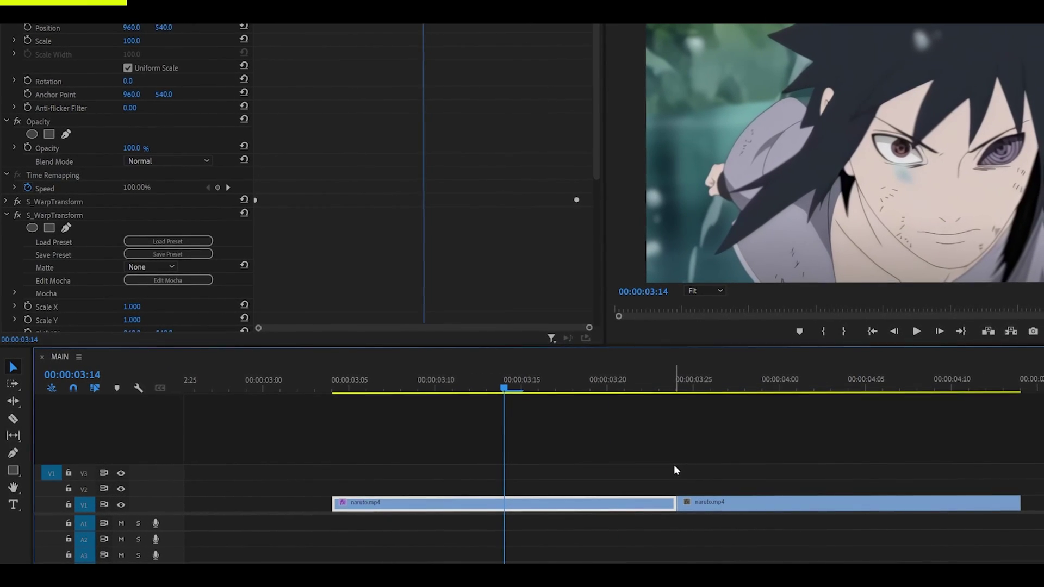
{"action": "scroll", "coordinate": [461, 210], "scroll_direction": "down", "scroll_amount": 6}
{"action": "scroll", "coordinate": [328, 182], "scroll_direction": "up", "scroll_amount": 3}
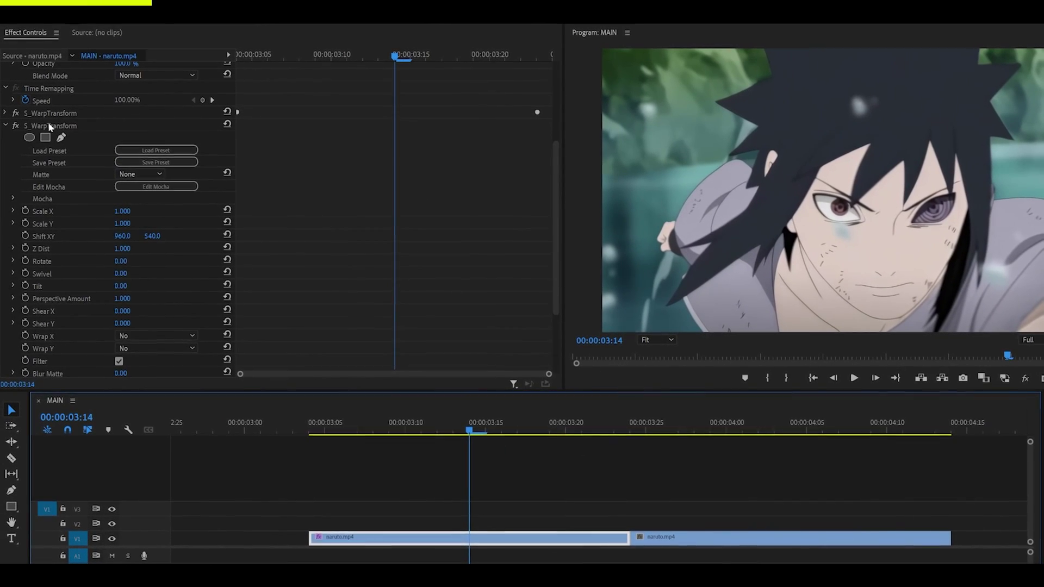
- Keyframe the second S_WarpTransform's Z Dist and Rotate from their defaults at 00:00:03:14 to Z Dist 1.2 and Rotate 8 at 00:00:03:23
{"action": "scroll", "coordinate": [361, 116], "scroll_direction": "down", "scroll_amount": 2}
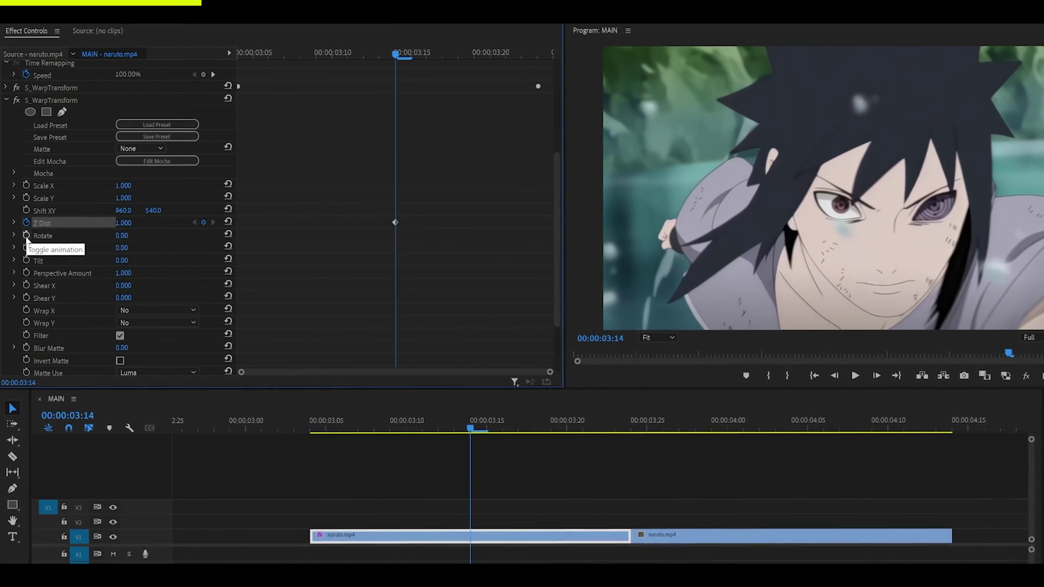
{"action": "left_click", "coordinate": [26, 236]}
{"action": "left_click", "coordinate": [621, 433]}
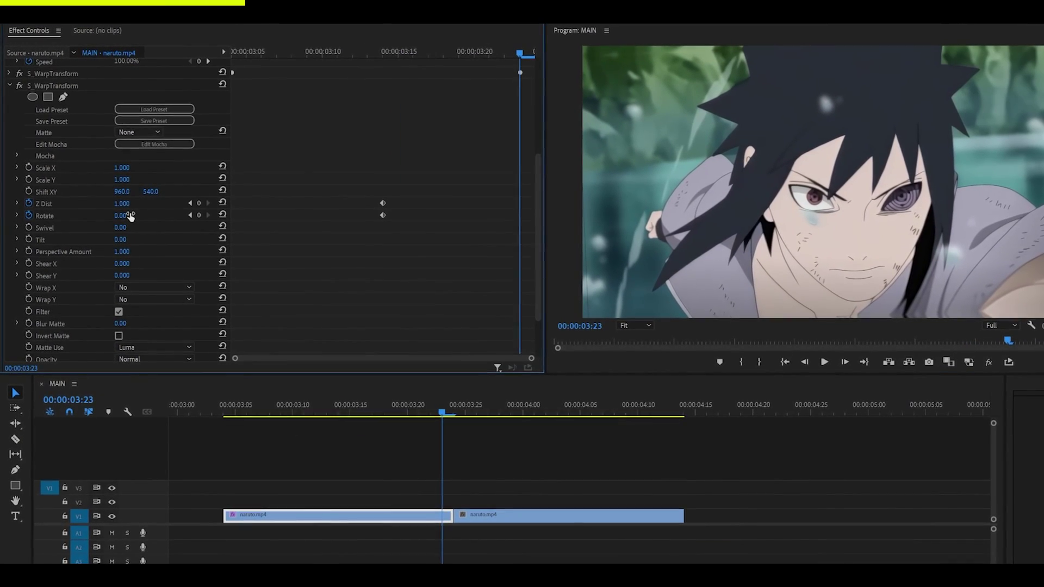
{"action": "left_click", "coordinate": [129, 216]}
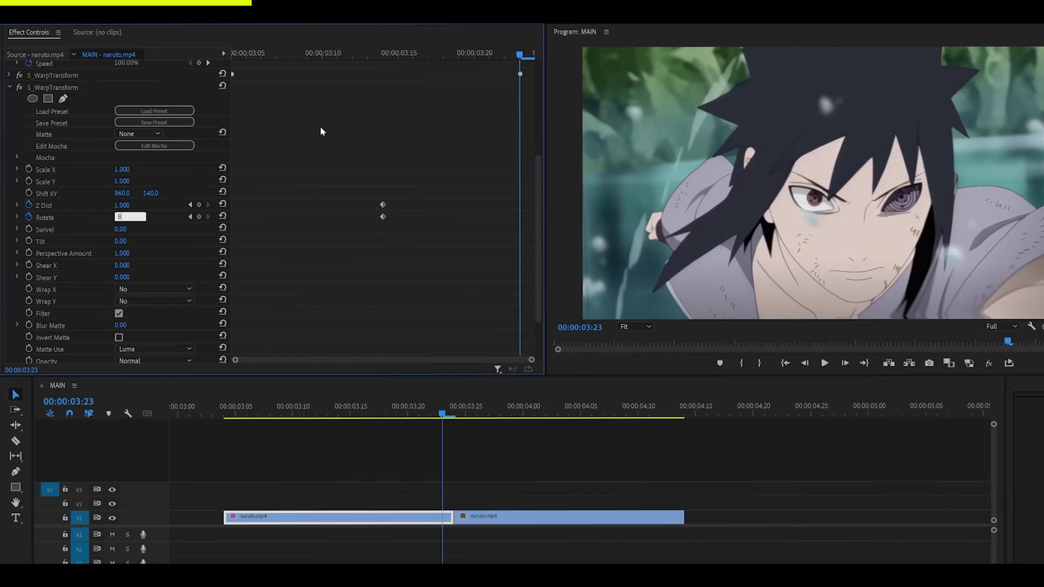
{"action": "type", "text": "8"}
{"action": "key", "text": "Return"}
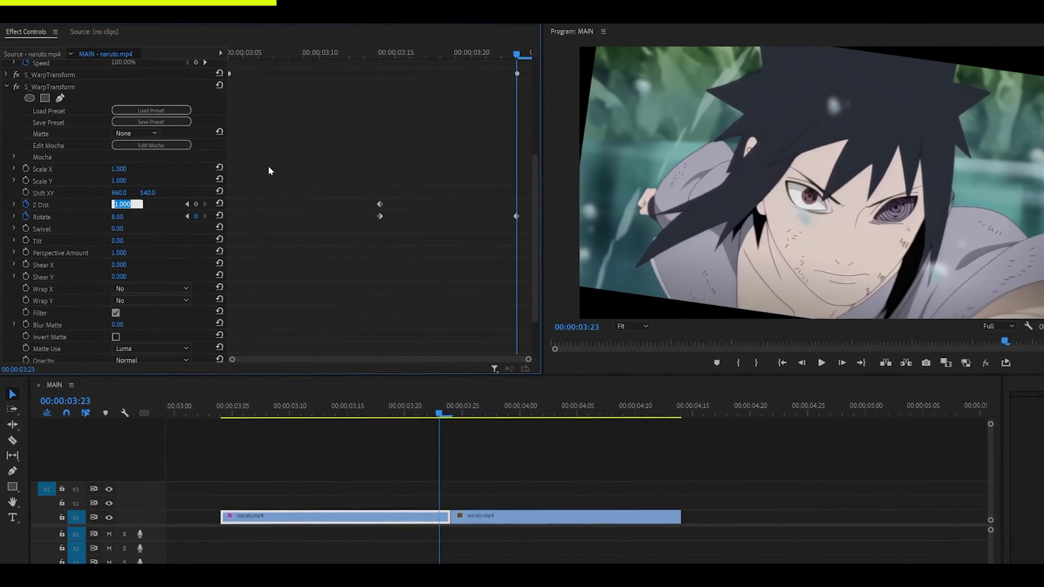
{"action": "type", "text": "1.2"}
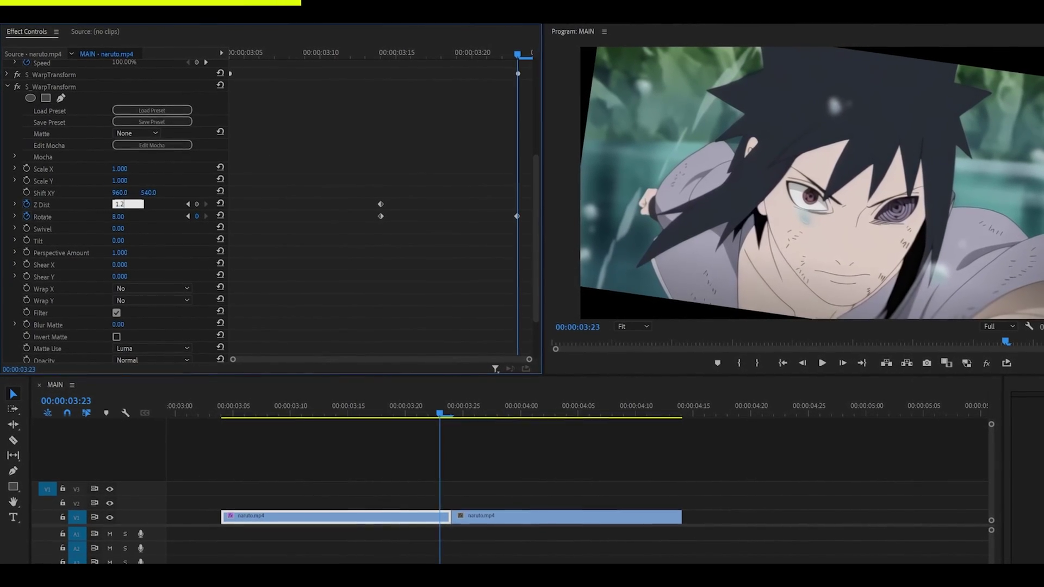
{"action": "key", "text": "Return"}
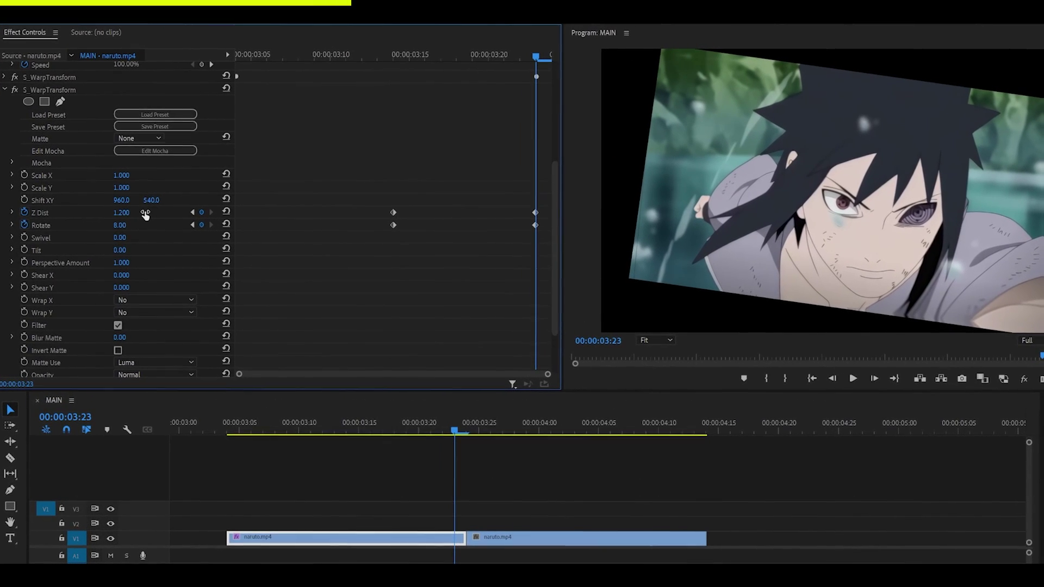
{"action": "left_click", "coordinate": [119, 212]}
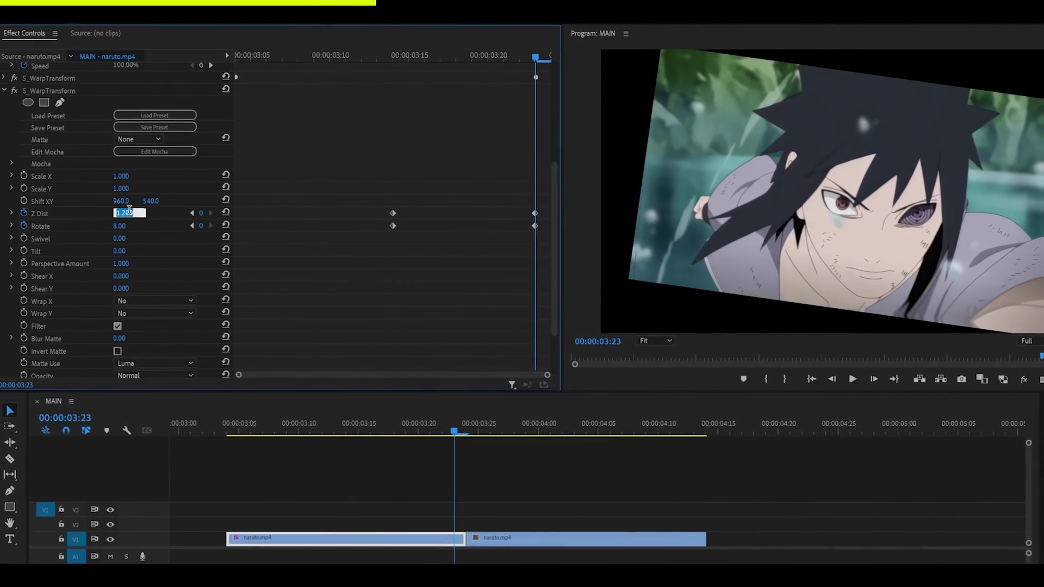
{"action": "type", "text": "1.4"}
{"action": "key", "text": "Escape"}
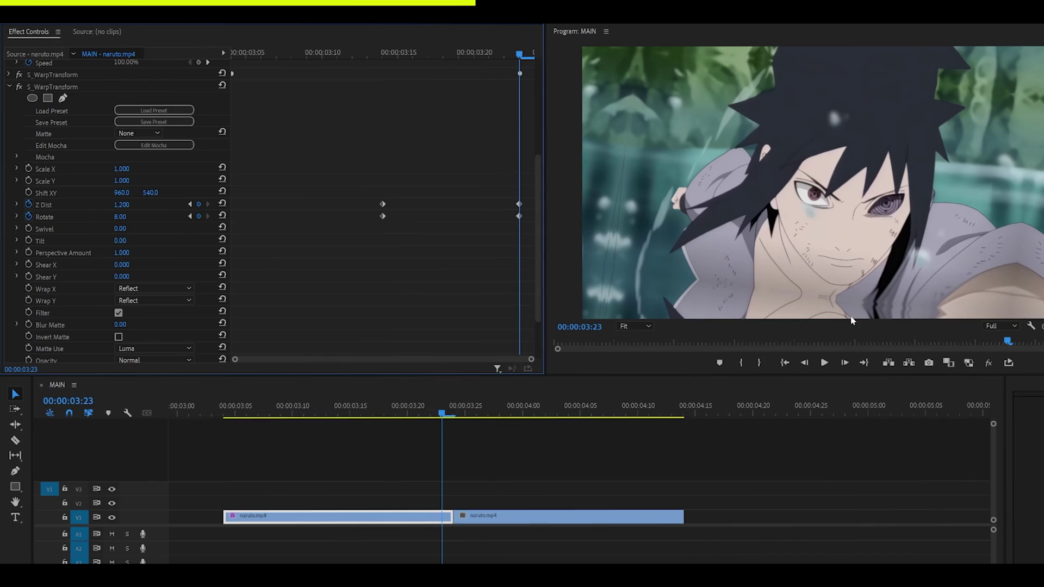
- Try a Z Dist of 1.1 on the keyframe at 00:00:03:23, and set it back to 1.2
{"action": "left_click", "coordinate": [118, 204]}
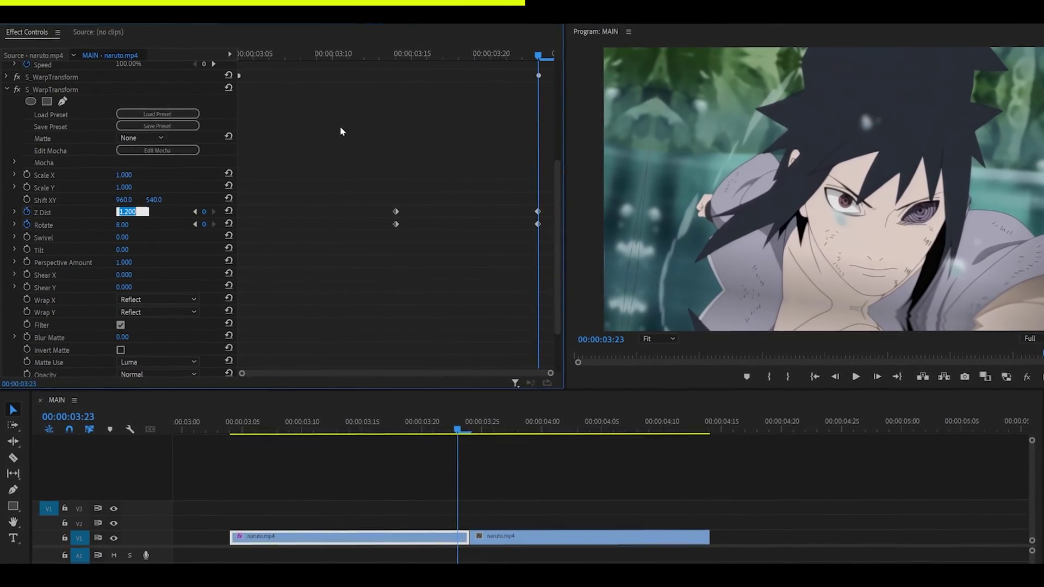
{"action": "type", "text": "1.1"}
{"action": "key", "text": "Return"}
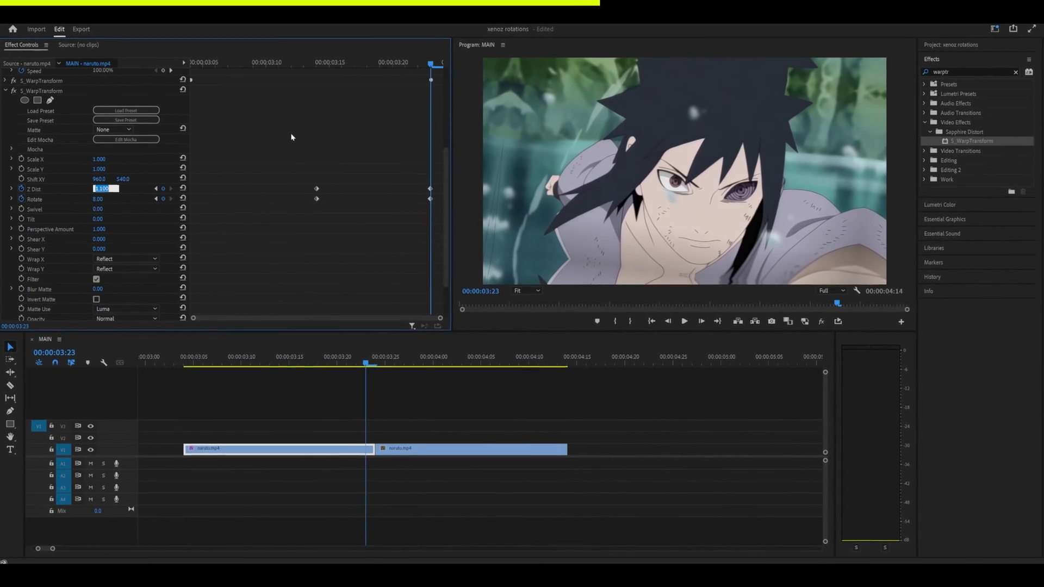
{"action": "type", "text": "1.2"}
{"action": "key", "text": "Return"}
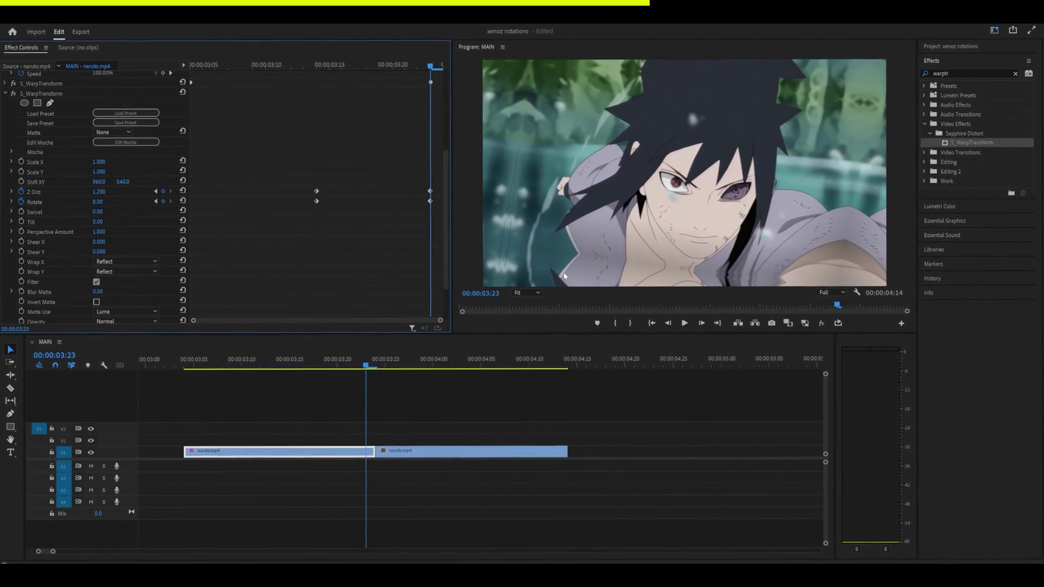
- Ease the two Z Dist keyframes of the second S_WarpTransform so the velocity curve peaks just before the cut
{"action": "scroll", "coordinate": [341, 212], "scroll_direction": "down", "scroll_amount": 1}
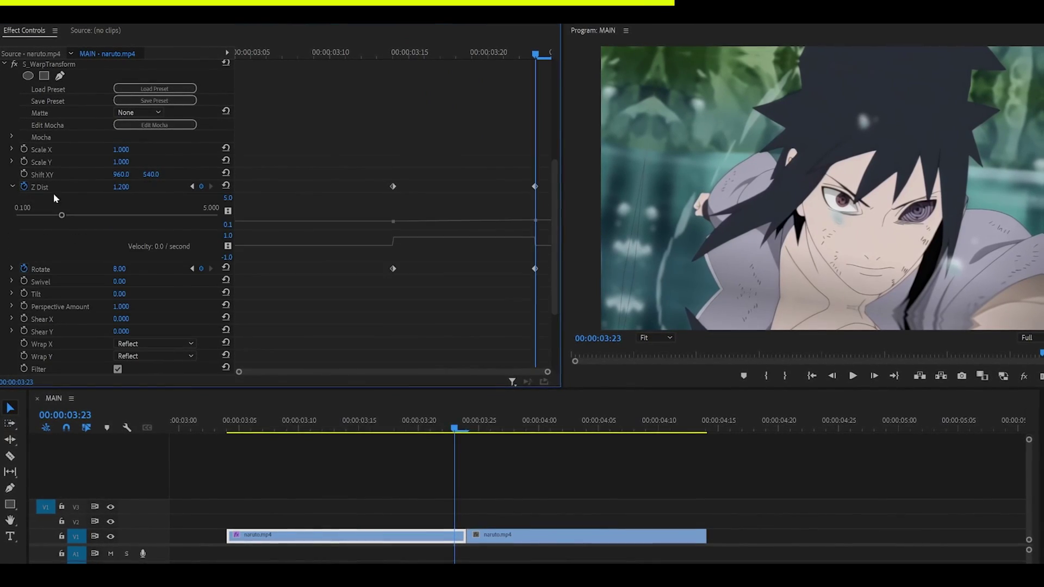
{"action": "left_click", "coordinate": [393, 52]}
{"action": "left_click", "coordinate": [393, 186]}
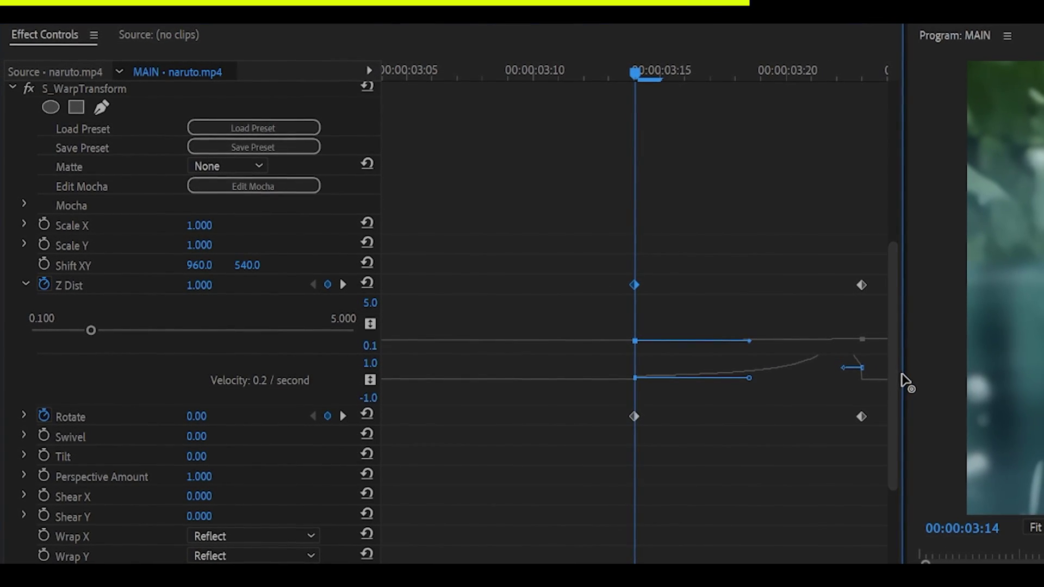
{"action": "left_click_drag", "start_coordinate": [901, 374], "coordinate": [906, 378]}
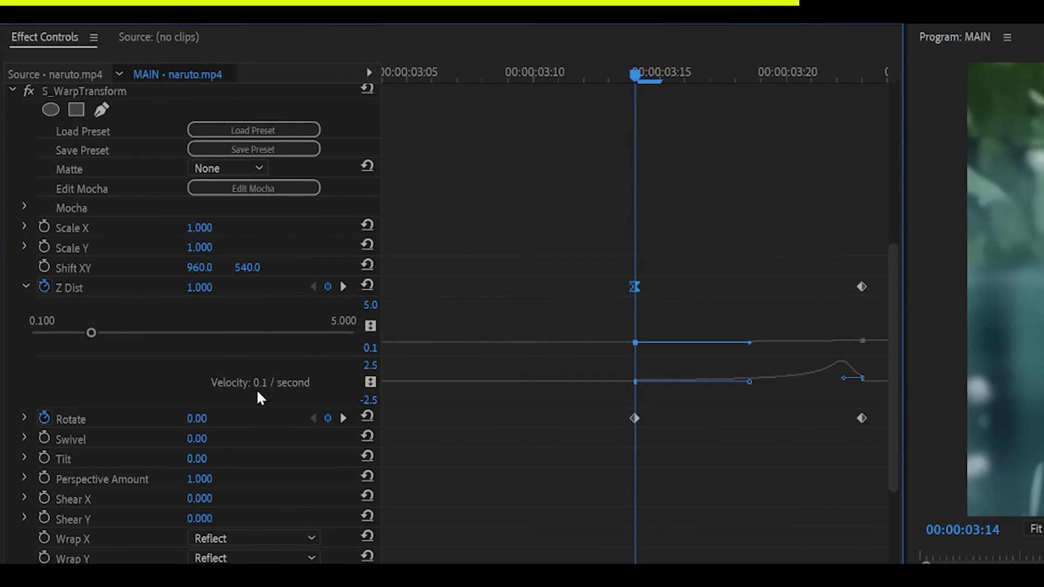
{"action": "left_click", "coordinate": [844, 378]}
- Ease the two Rotate keyframes to match the Z Dist curve, with a slow start and a velocity peak just before the cut
{"action": "scroll", "coordinate": [845, 379], "scroll_direction": "down", "scroll_amount": 1}
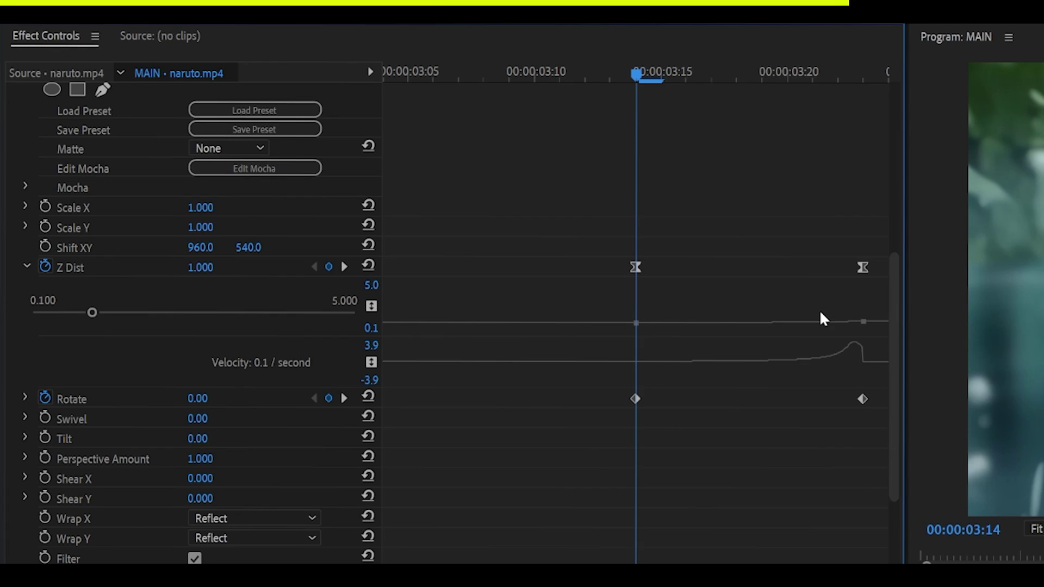
{"action": "scroll", "coordinate": [604, 302], "scroll_direction": "down", "scroll_amount": 5}
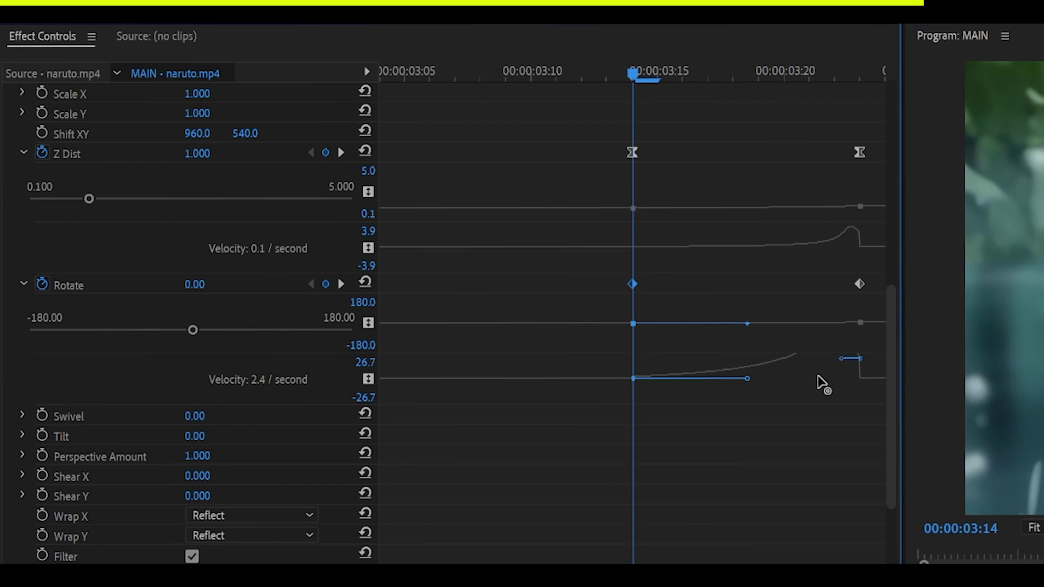
{"action": "left_click", "coordinate": [845, 368]}
{"action": "left_click", "coordinate": [760, 488]}
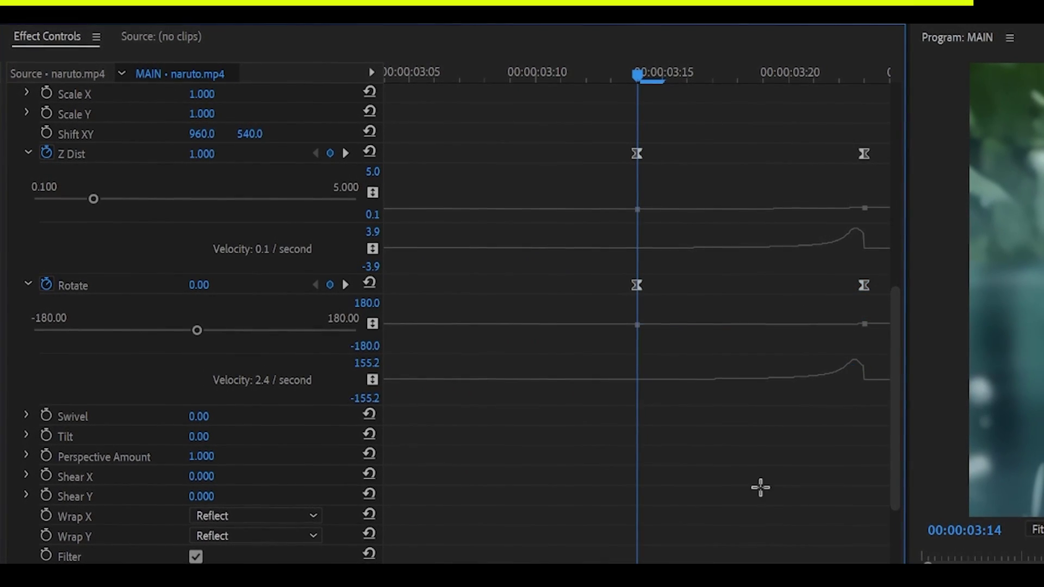
- Play the first clip's eased zoom and rotation, and collapse its second S_WarpTransform
{"action": "key", "text": "space"}
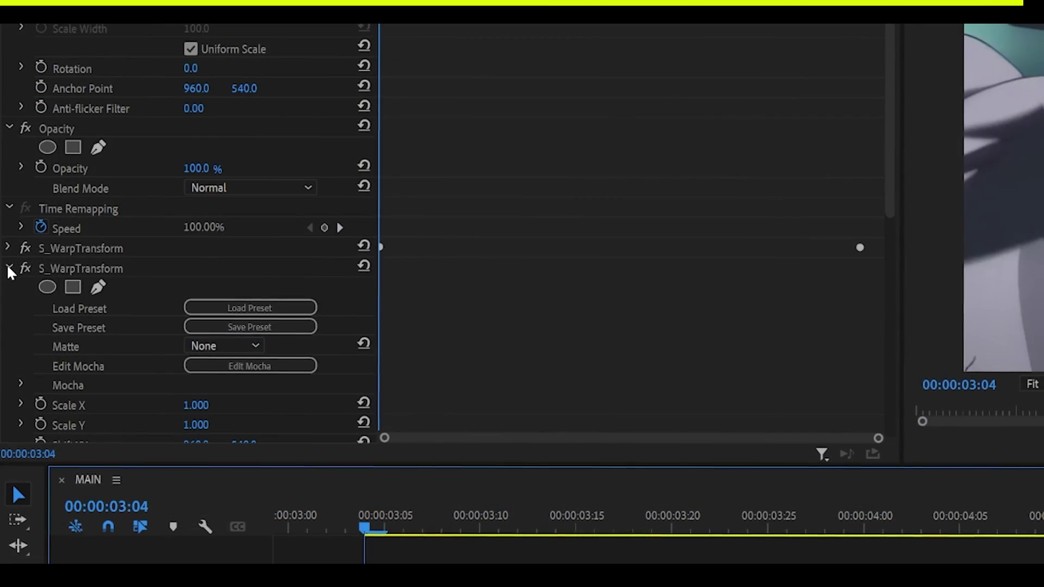
{"action": "left_click", "coordinate": [9, 267]}
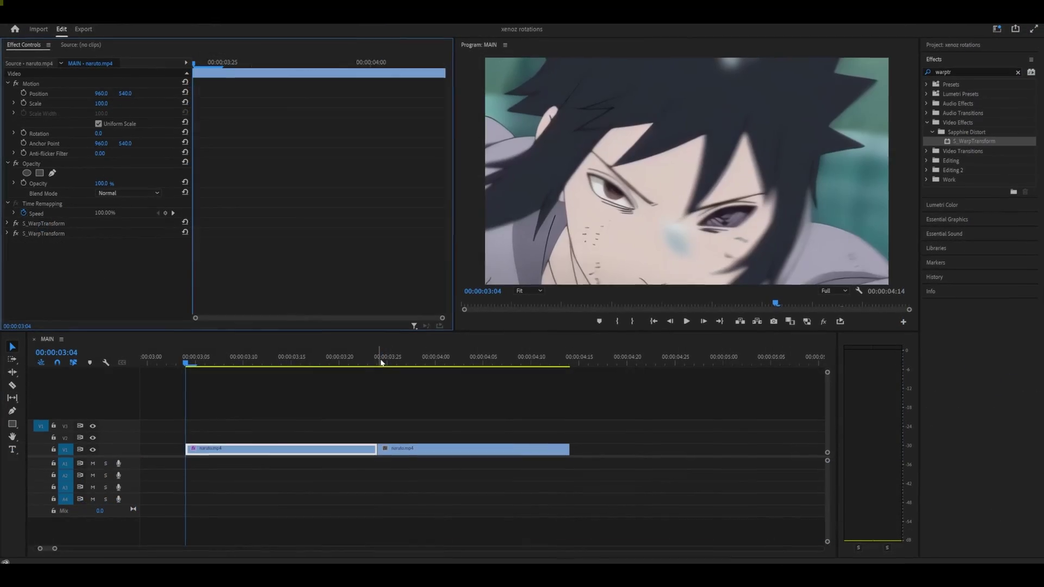
- Apply S_WarpTransform to the second clip and keyframe Z Dist at 0.5 and Rotate at -8 on its first frame, 00:00:03:24
{"action": "left_click", "coordinate": [470, 446]}
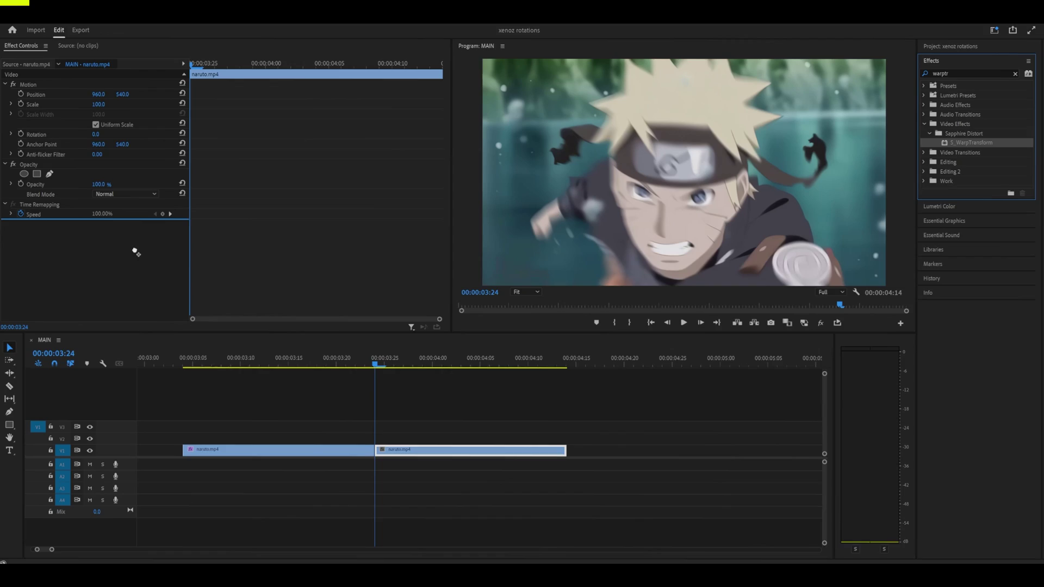
{"action": "scroll", "coordinate": [289, 243], "scroll_direction": "down", "scroll_amount": 3}
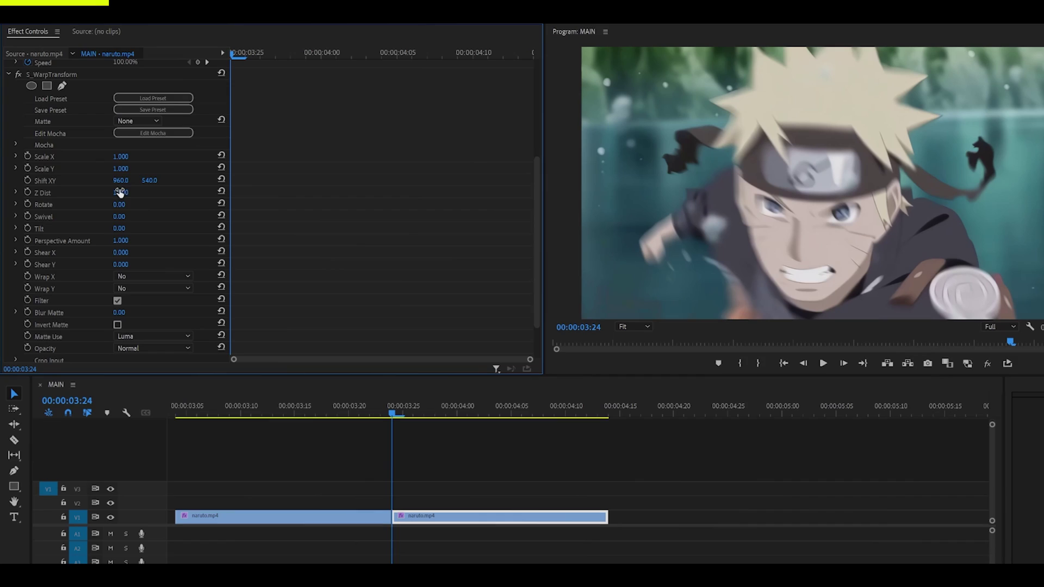
{"action": "type", "text": "0.5"}
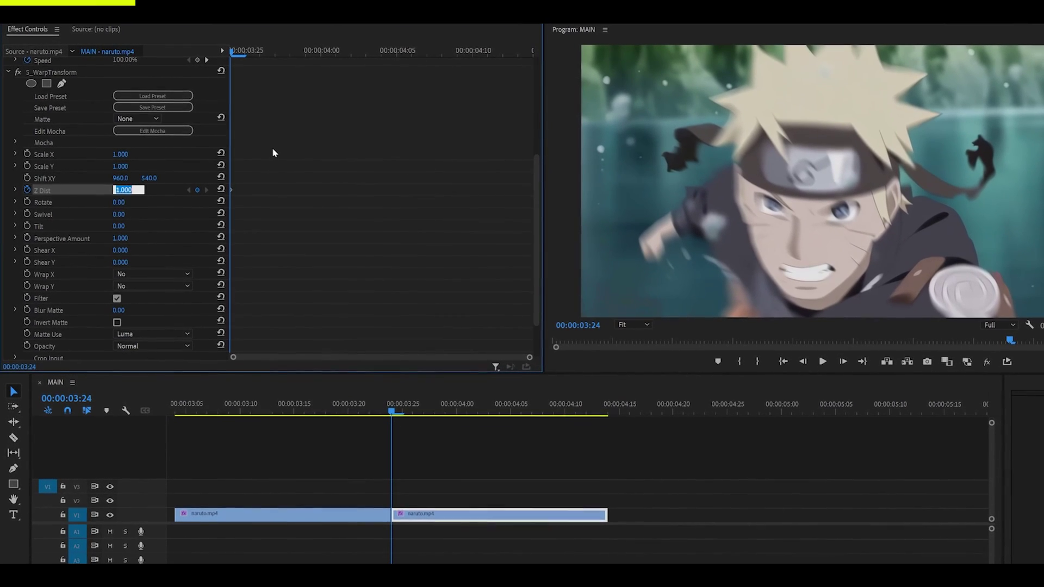
{"action": "key", "text": "Return"}
{"action": "left_click", "coordinate": [126, 201]}
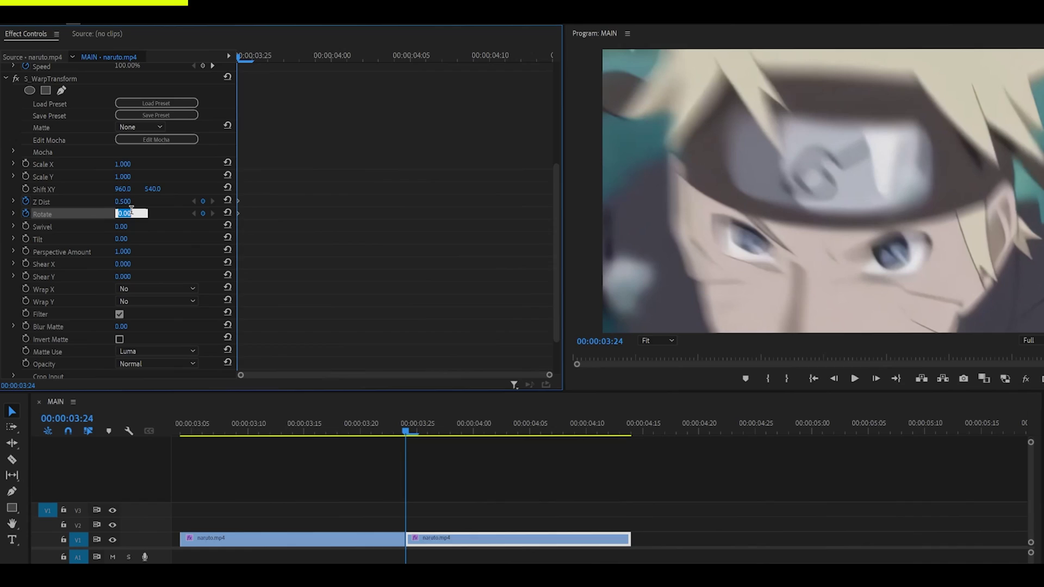
{"action": "type", "text": "-8"}
{"action": "key", "text": "Return"}
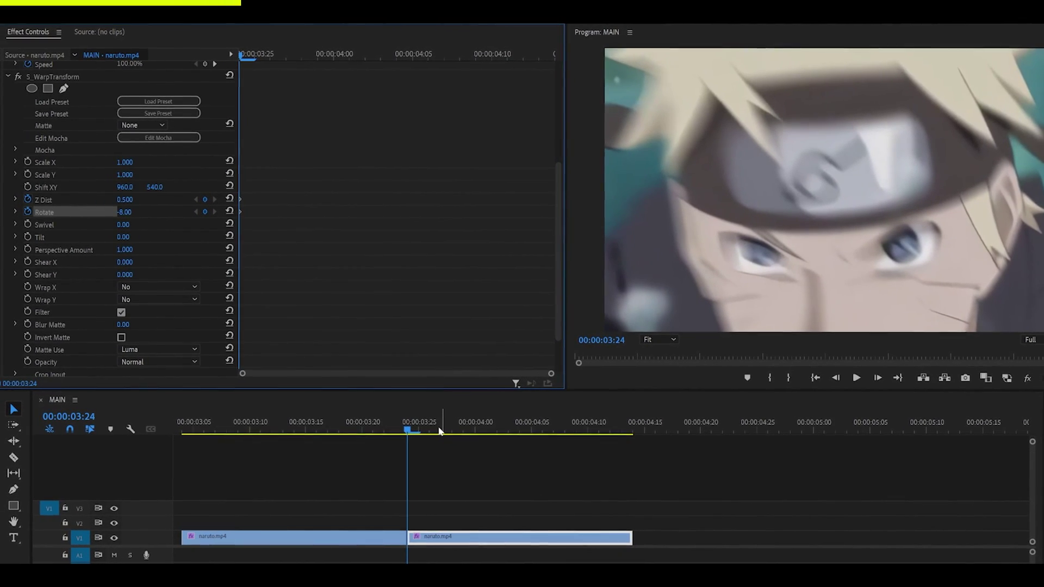
- Scrub across the cut between the two clips to check how the zoom and rotation directions connect
{"action": "left_click", "coordinate": [507, 431]}
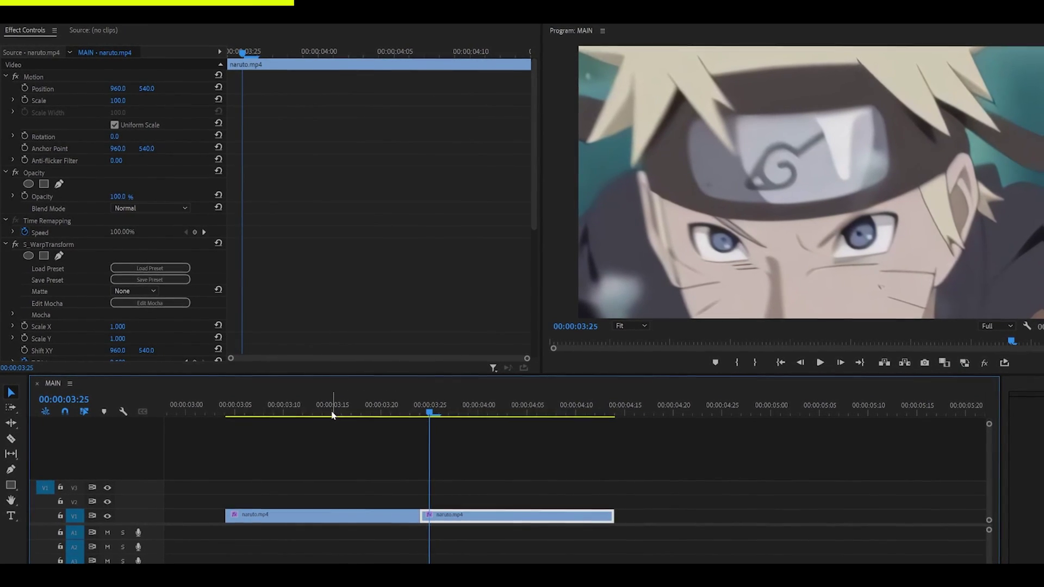
{"action": "left_click", "coordinate": [312, 412]}
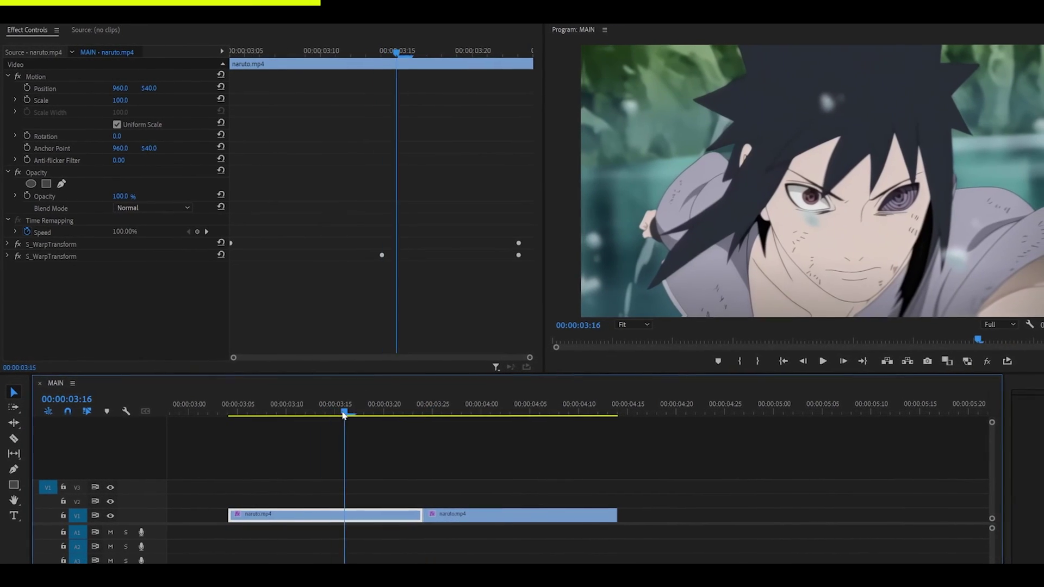
{"action": "left_click_drag", "start_coordinate": [442, 418], "coordinate": [543, 417]}
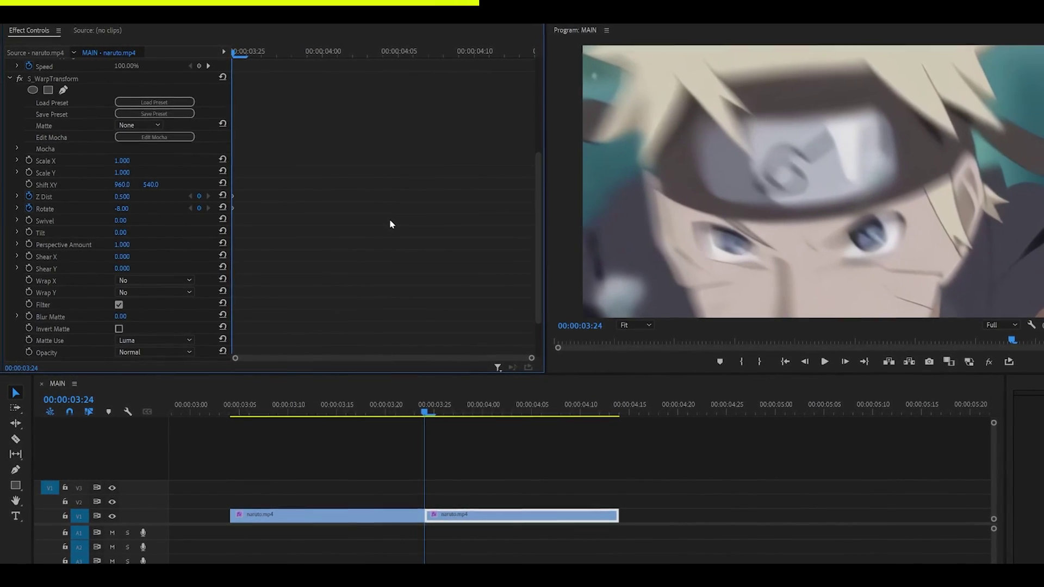
- Add a Z Dist keyframe of 1.0 ten frames after the cut, at 00:00:04:04, and ease the move with a fast start and slow end
{"action": "key", "text": "shift+Right"}
{"action": "key", "text": "shift+Right"}
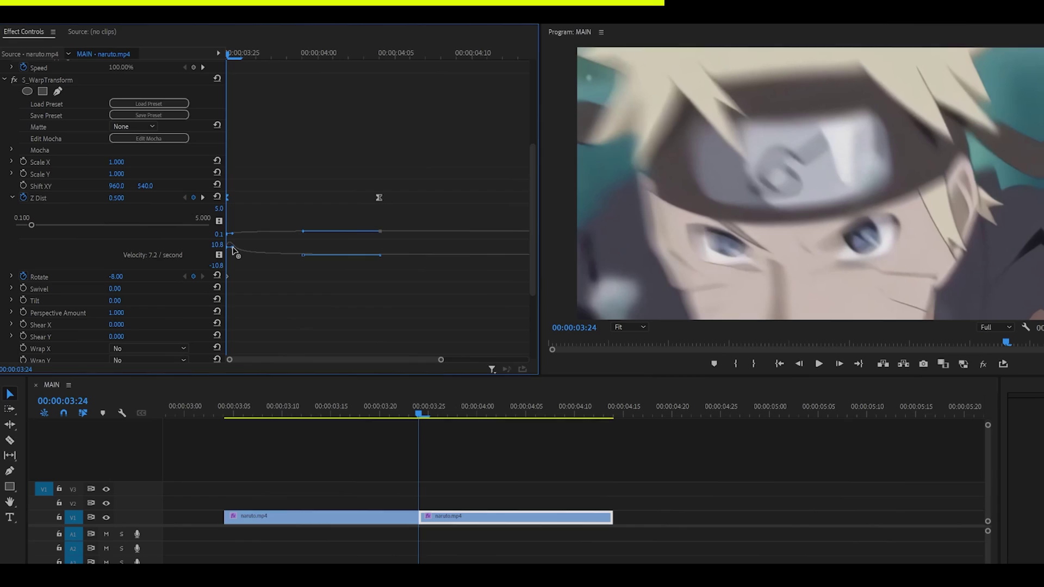
{"action": "left_click", "coordinate": [274, 180]}
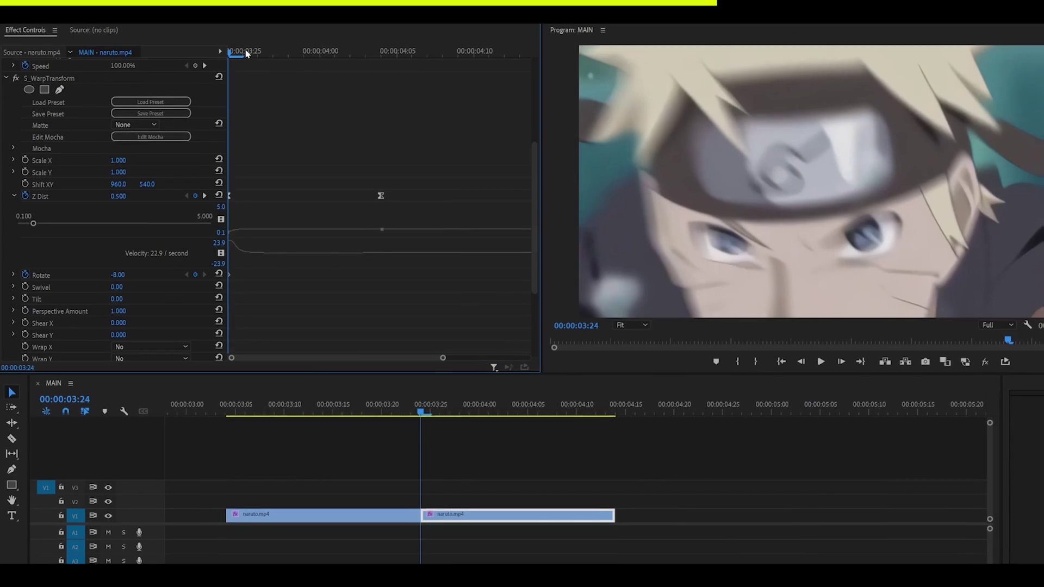
- Play and scrub the start of the second clip to check the Z Dist easing
{"action": "key", "text": "space"}
{"action": "left_click_drag", "start_coordinate": [248, 54], "coordinate": [171, 72]}
{"action": "key", "text": "space"}
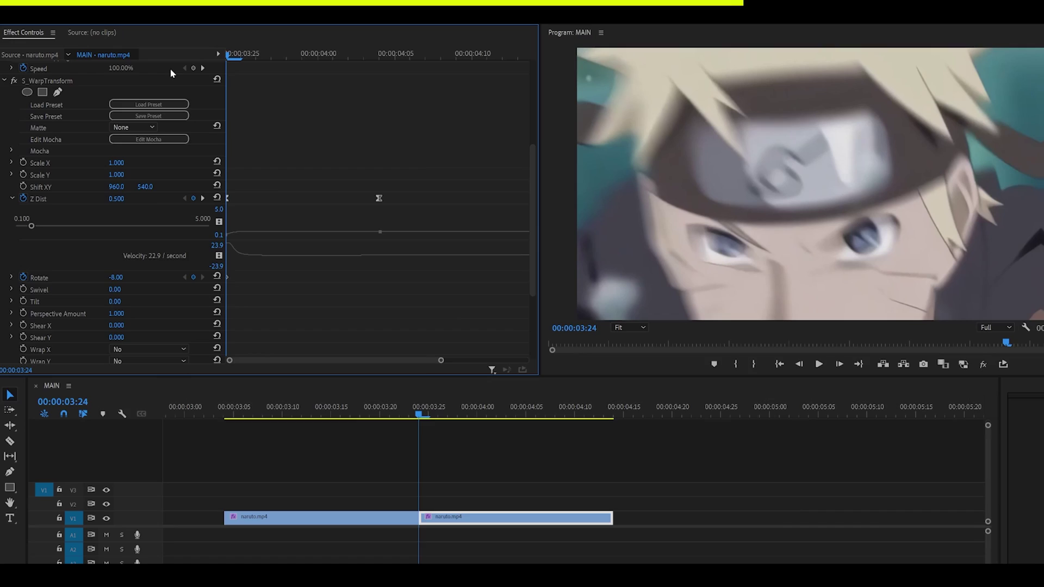
- Lower the start velocity of the second clip's first Z Dist keyframe to about 7.2 / second
{"action": "left_click", "coordinate": [231, 195]}
{"action": "scroll", "coordinate": [221, 225], "scroll_direction": "down", "scroll_amount": 1}
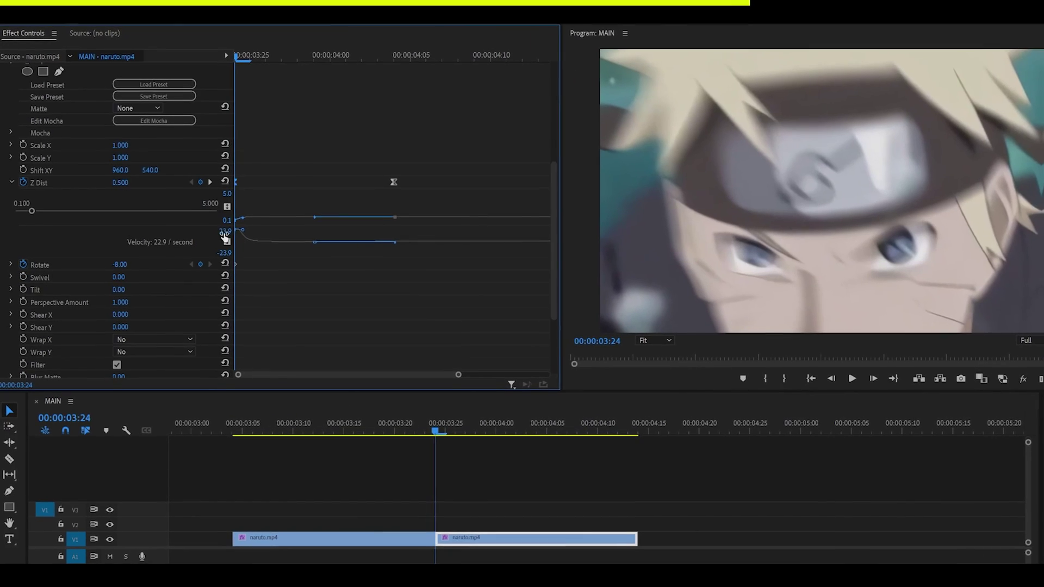
{"action": "left_click_drag", "start_coordinate": [243, 230], "coordinate": [248, 239]}
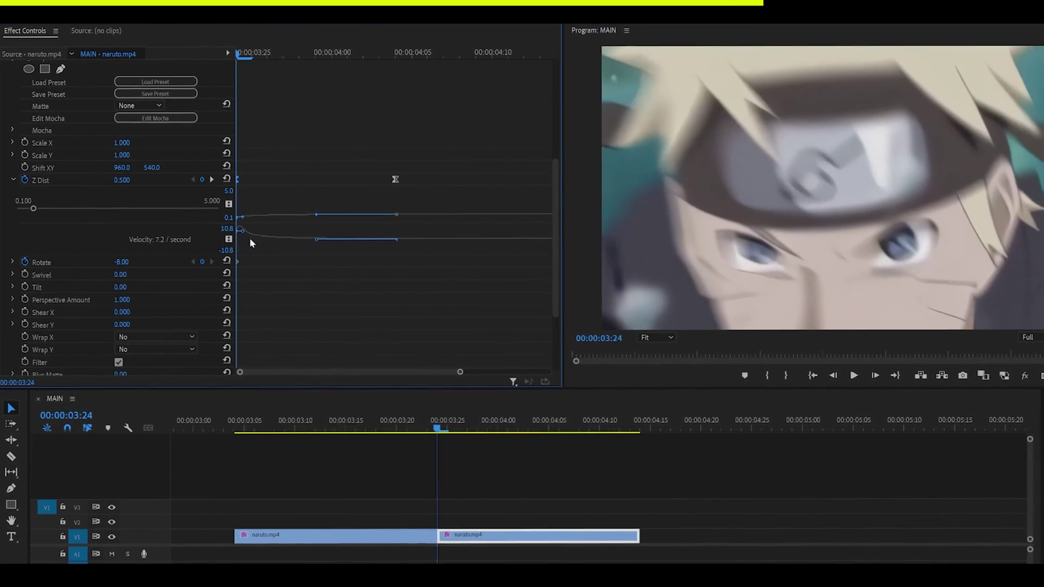
- Add a Rotate keyframe of 2.5 on the second clip at 00:00:04:04 and ease the rotation with a fast start and slow end
{"action": "left_click", "coordinate": [17, 262]}
{"action": "scroll", "coordinate": [18, 263], "scroll_direction": "down", "scroll_amount": 1}
{"action": "left_click", "coordinate": [400, 52]}
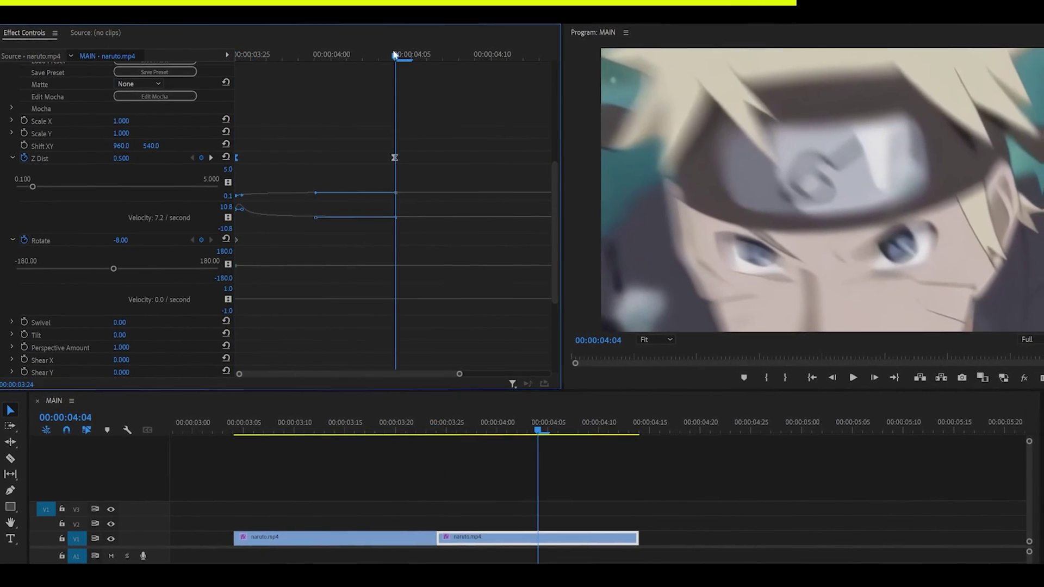
{"action": "left_click", "coordinate": [225, 238]}
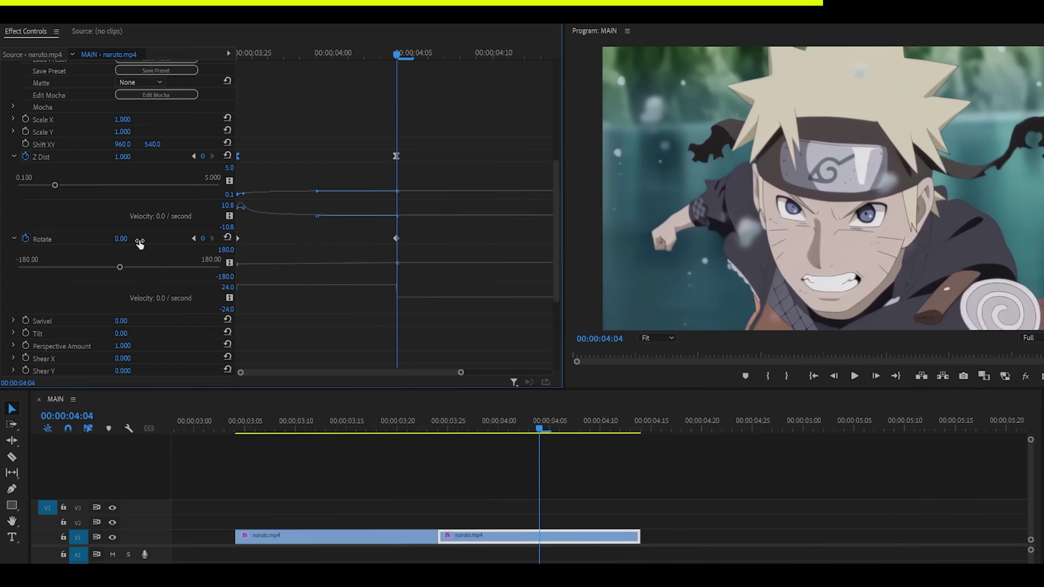
{"action": "left_click", "coordinate": [122, 239]}
{"action": "type", "text": "2.5"}
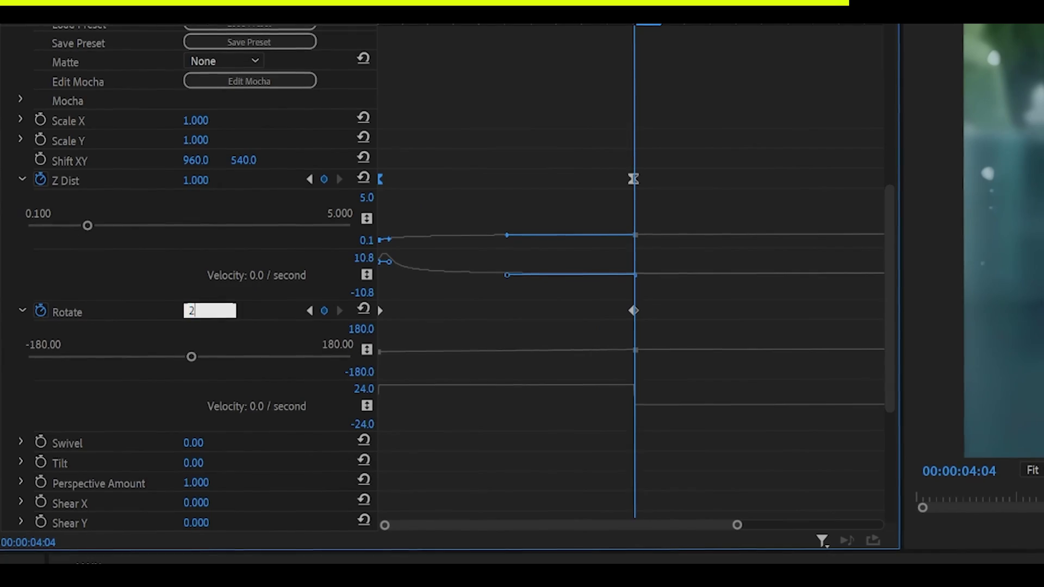
{"action": "key", "text": "Return"}
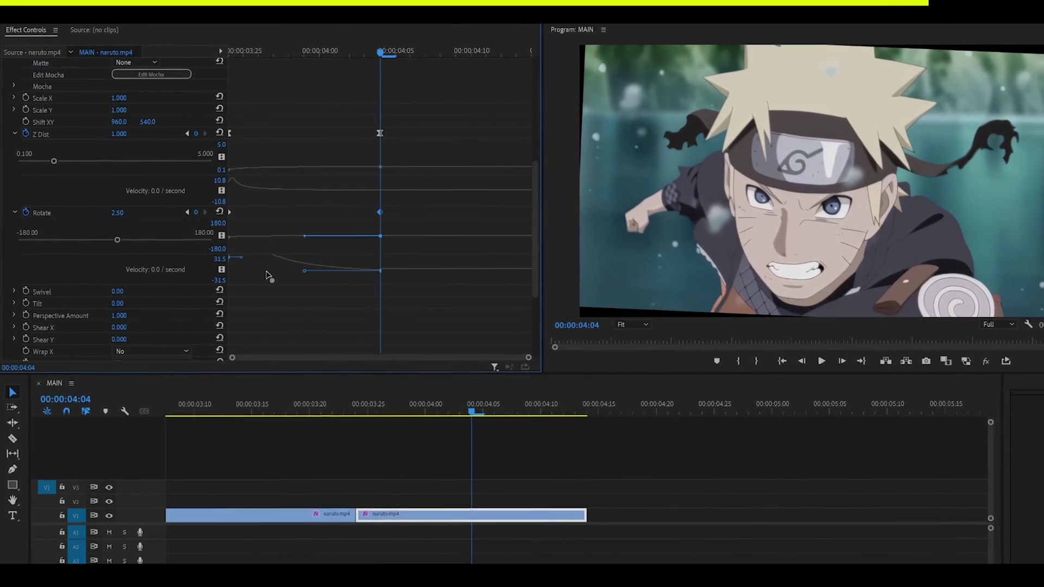
{"action": "left_click_drag", "start_coordinate": [262, 272], "coordinate": [258, 272]}
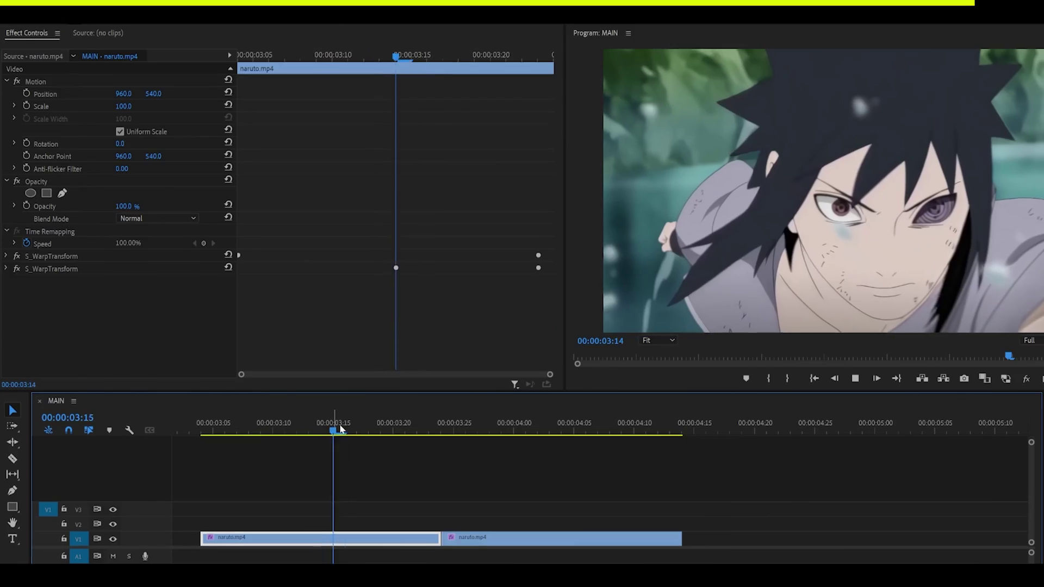
- Scrub and play across the cut to check the transition, and inspect the second clip's S_WarpTransform settings
{"action": "left_click_drag", "start_coordinate": [331, 426], "coordinate": [391, 434]}
{"action": "key", "text": "space"}
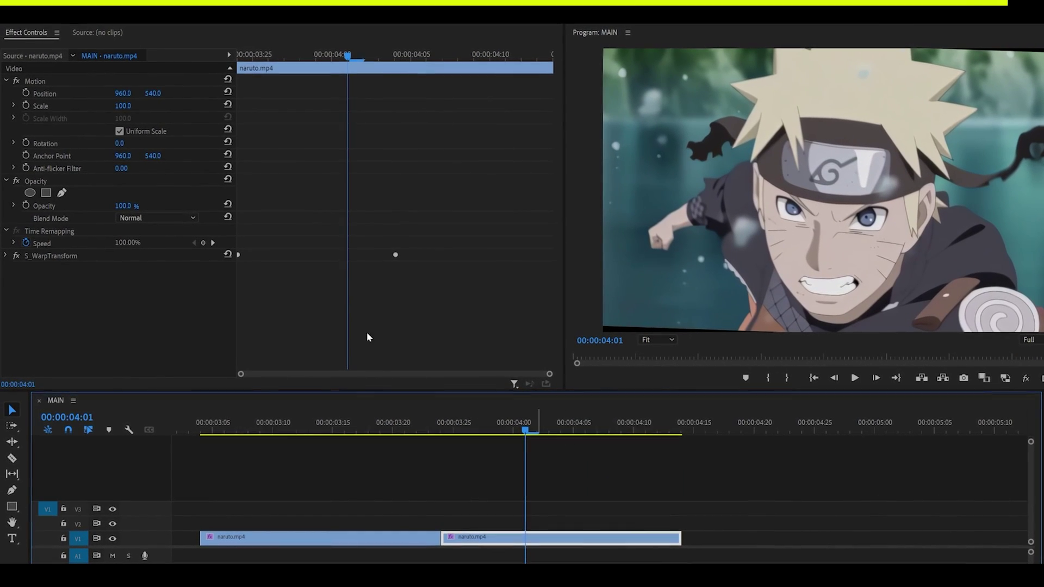
{"action": "left_click", "coordinate": [5, 256]}
{"action": "scroll", "coordinate": [331, 261], "scroll_direction": "down", "scroll_amount": 10}
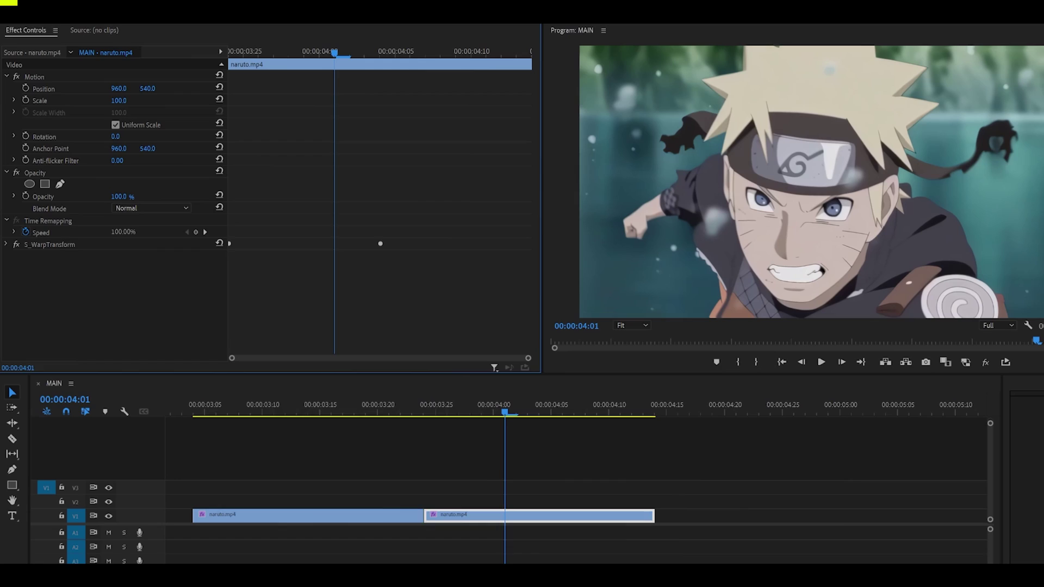
- Add a second S_WarpTransform to the second clip and set starting keyframes for Z Dist 1.0 and Rotate 0 at 00:00:03:24
{"action": "left_click_drag", "start_coordinate": [185, 308], "coordinate": [186, 309]}
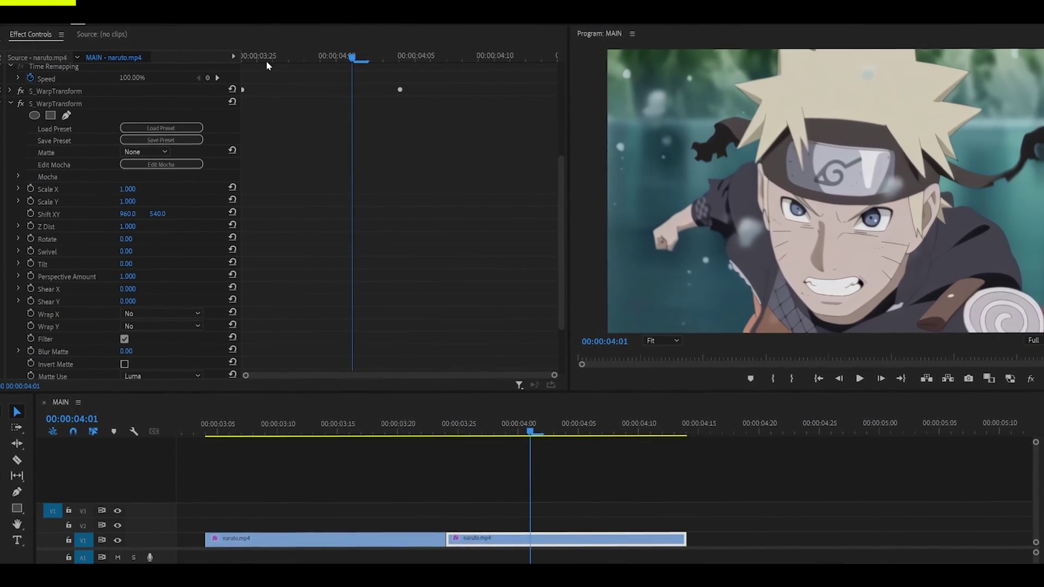
{"action": "left_click_drag", "start_coordinate": [285, 56], "coordinate": [107, 56]}
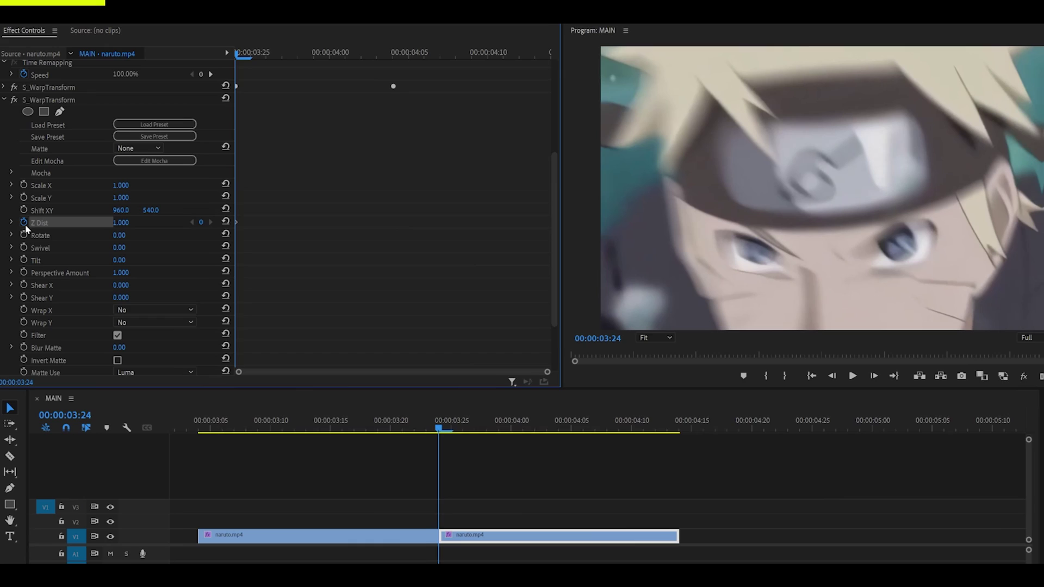
{"action": "left_click", "coordinate": [25, 224]}
{"action": "left_click", "coordinate": [30, 236]}
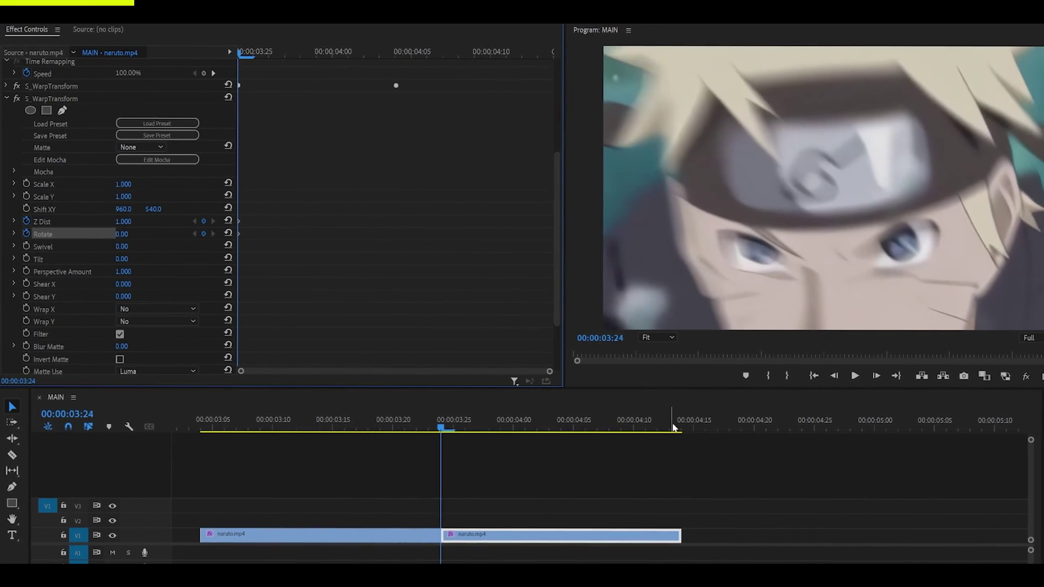
- At 00:00:04:13, keyframe the second S_WarpTransform's Z Dist at 1.2 and its Rotate at -8
{"action": "key", "text": "Down"}
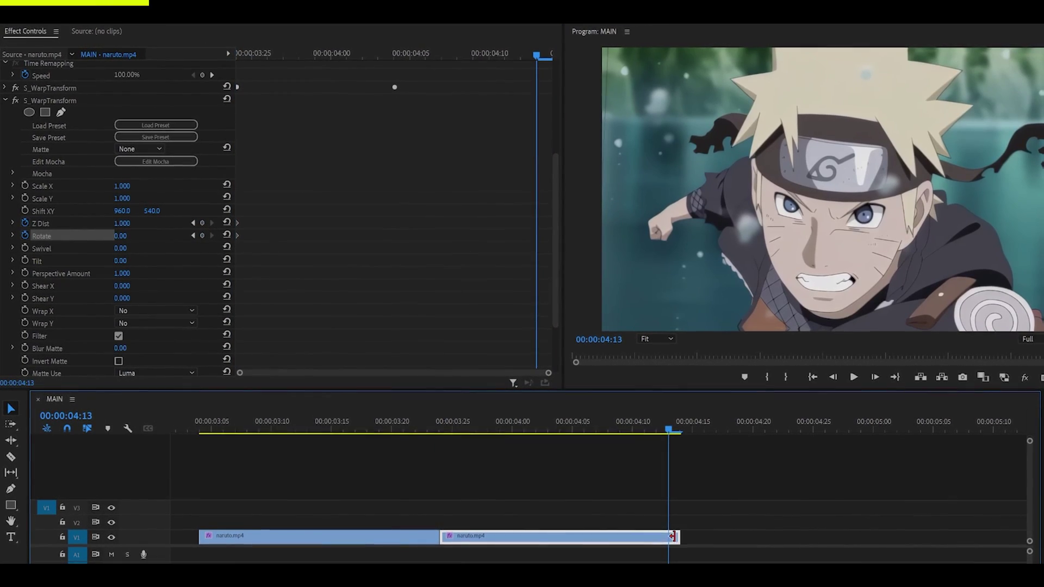
{"action": "left_click", "coordinate": [121, 223]}
{"action": "type", "text": "1.2"}
{"action": "key", "text": "Return"}
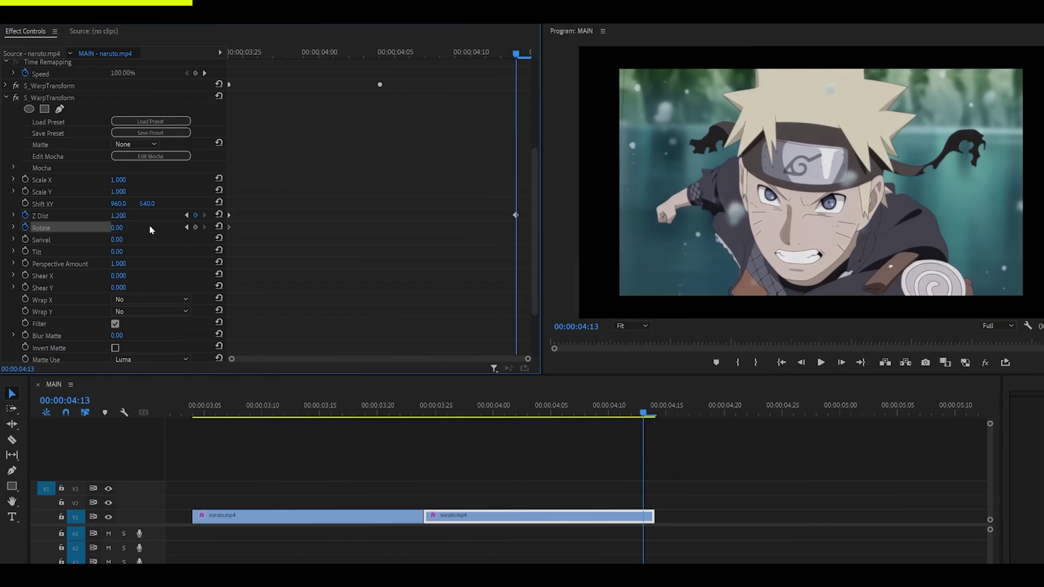
{"action": "left_click", "coordinate": [124, 228]}
{"action": "type", "text": "-8"}
{"action": "key", "text": "Return"}
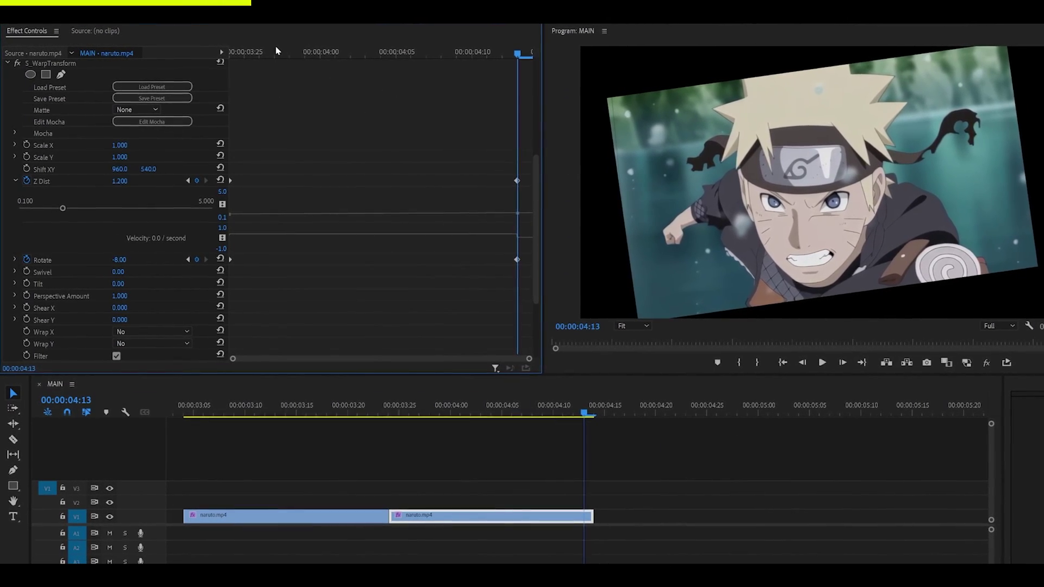
- Ease out of the second S_WarpTransform's first Z Dist keyframe with zero velocity and a long handle for a slow start
{"action": "left_click_drag", "start_coordinate": [275, 50], "coordinate": [228, 50]}
{"action": "left_click", "coordinate": [229, 179]}
{"action": "left_click_drag", "start_coordinate": [256, 237], "coordinate": [470, 242]}
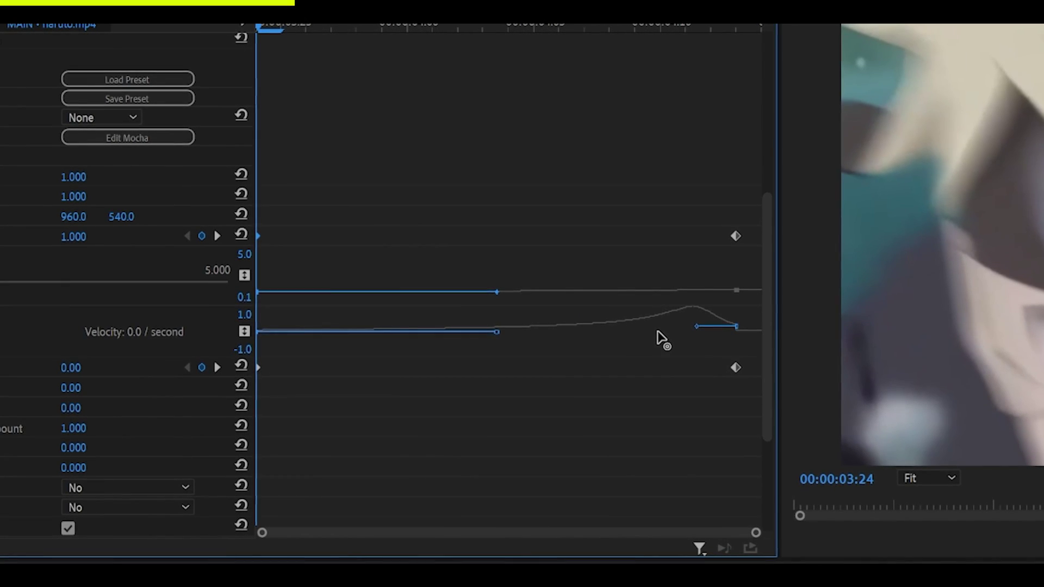
{"action": "left_click_drag", "start_coordinate": [657, 331], "coordinate": [656, 332]}
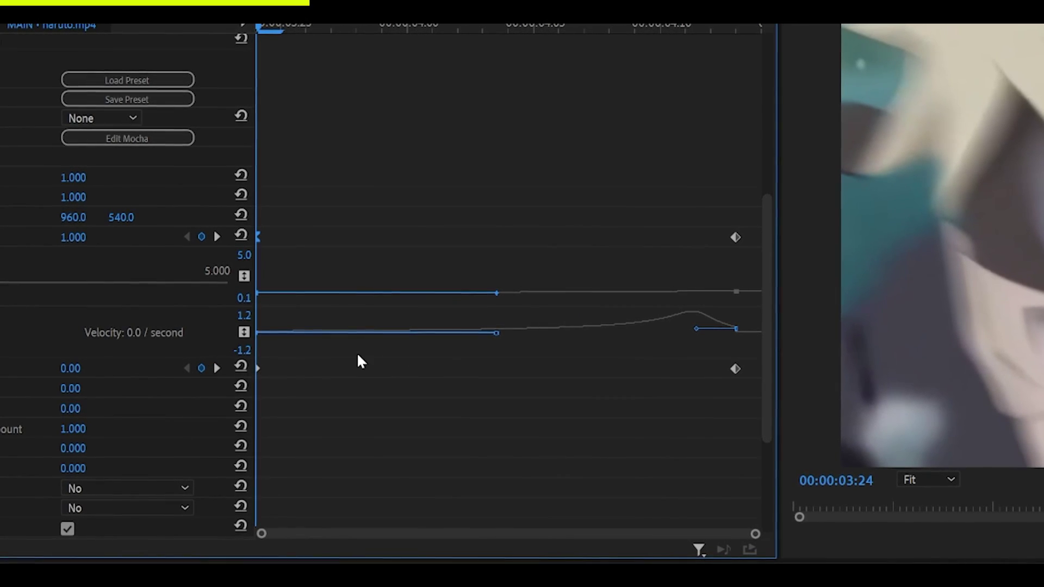
{"action": "left_click_drag", "start_coordinate": [495, 333], "coordinate": [517, 347]}
{"action": "left_click", "coordinate": [570, 393]}
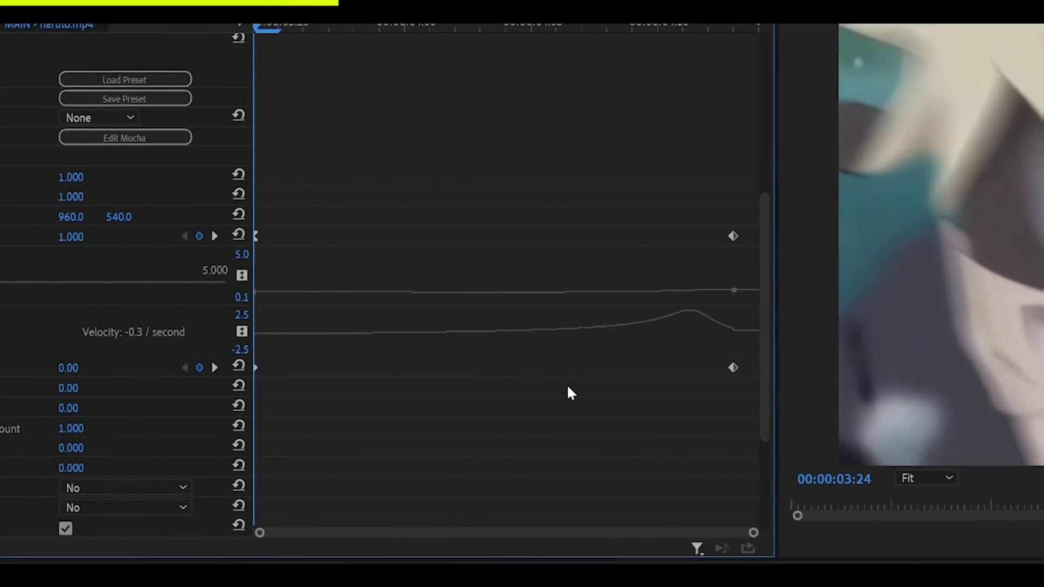
{"action": "key", "text": "ctrl+z"}
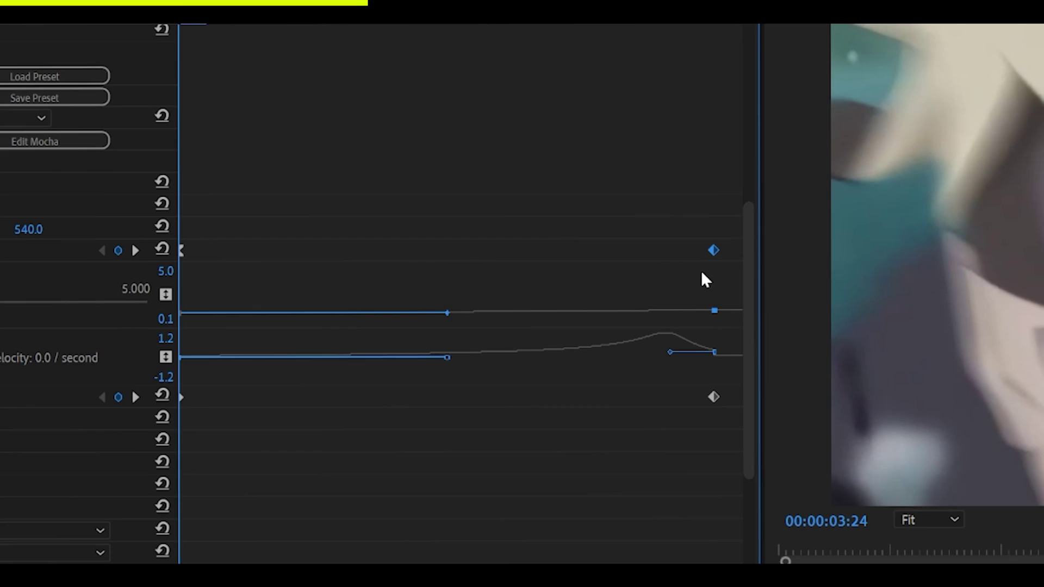
- Shorten and raise the incoming velocity handle of the last Z Dist keyframe, and shape the Rotate curve with a matching slow start and fast end
{"action": "left_click_drag", "start_coordinate": [671, 353], "coordinate": [699, 339]}
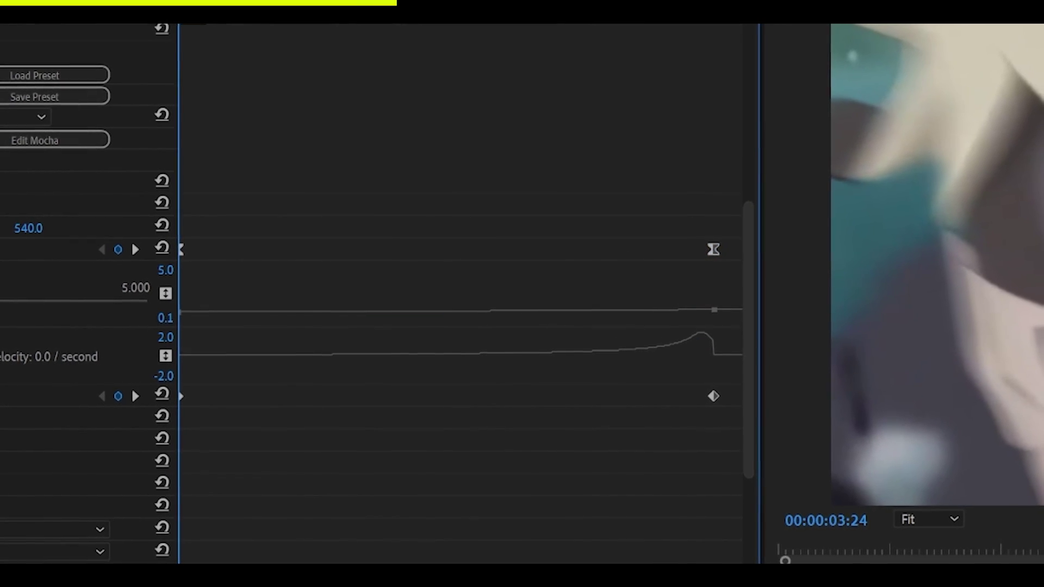
{"action": "scroll", "coordinate": [495, 230], "scroll_direction": "down", "scroll_amount": 2}
{"action": "left_click", "coordinate": [181, 289]}
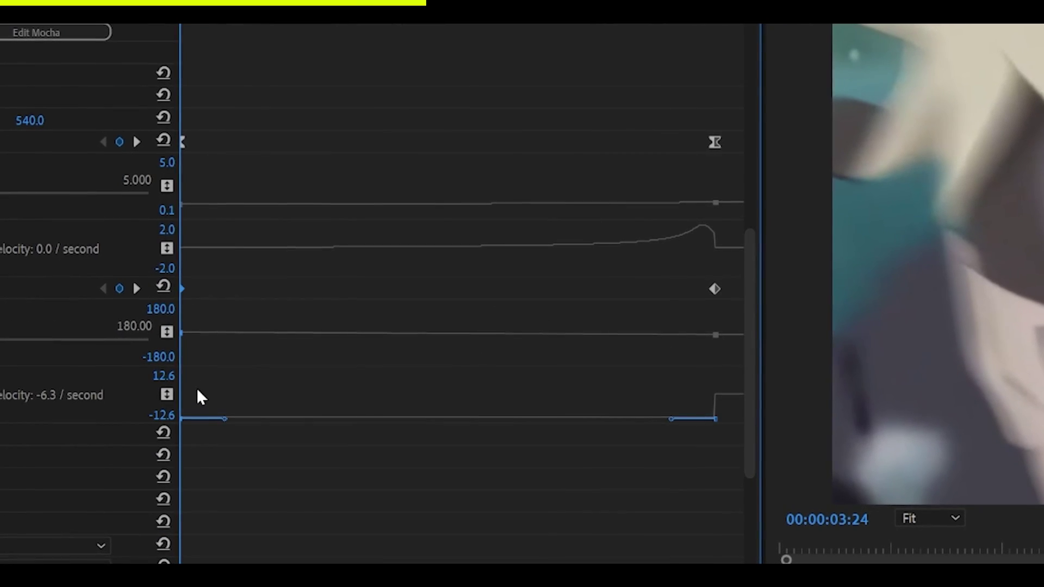
{"action": "left_click_drag", "start_coordinate": [395, 412], "coordinate": [629, 413]}
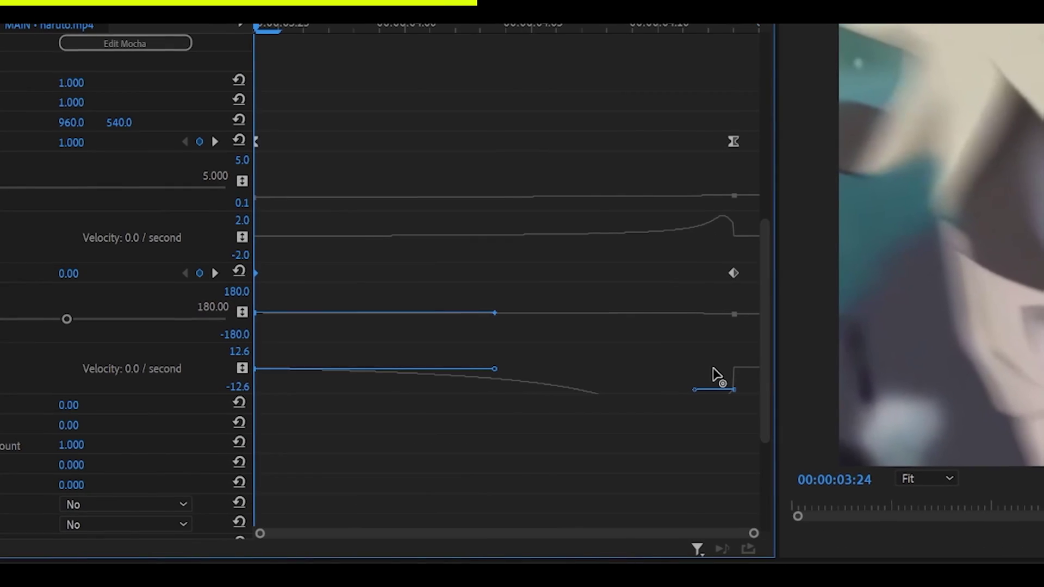
{"action": "left_click", "coordinate": [745, 402]}
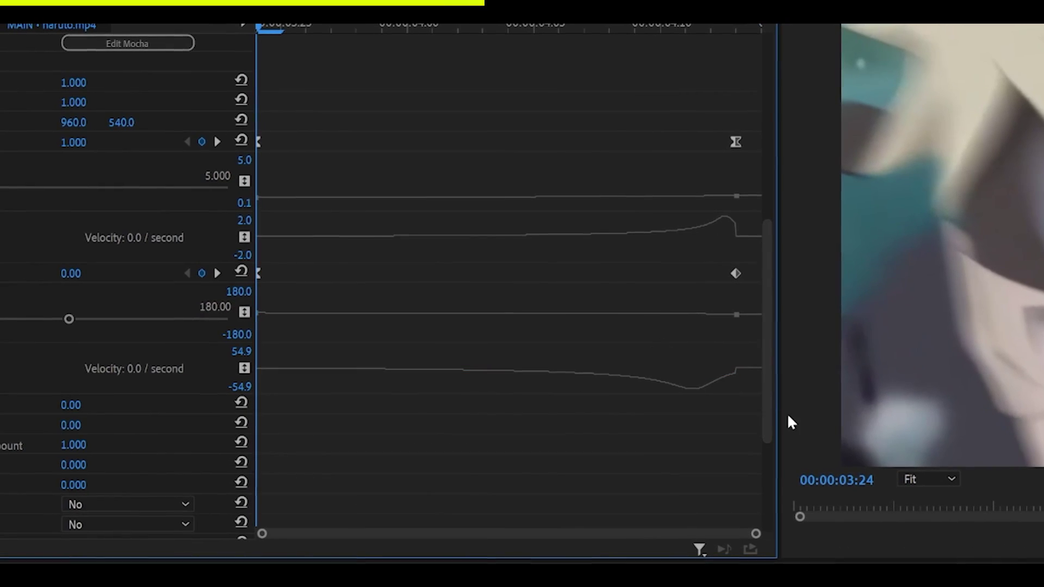
{"action": "left_click", "coordinate": [734, 273]}
{"action": "left_click_drag", "start_coordinate": [695, 374], "coordinate": [714, 391]}
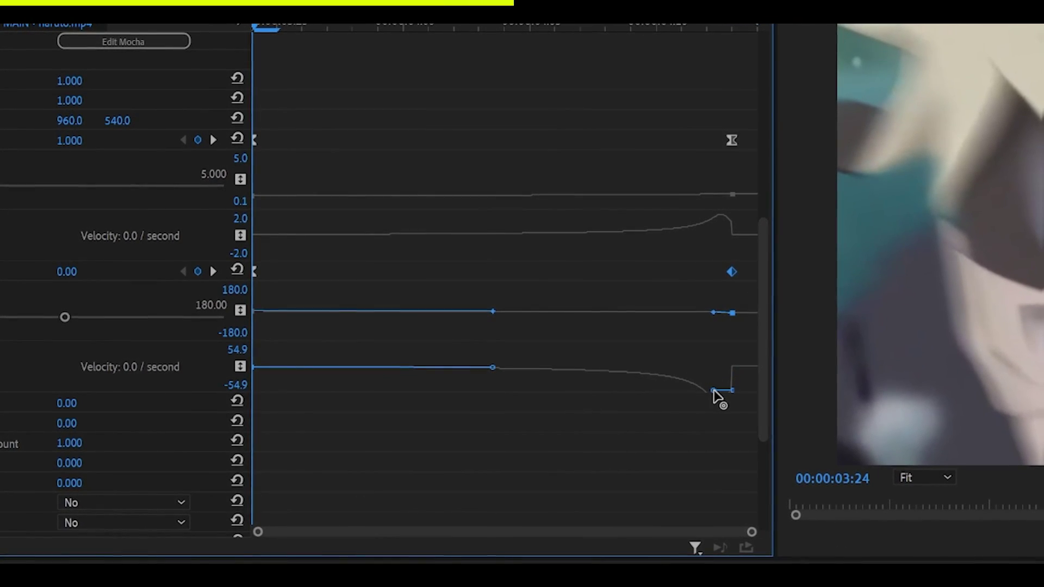
- Play both clips and review the Z Dist and Rotate curves of the second clip's second S_WarpTransform
{"action": "scroll", "coordinate": [679, 332], "scroll_direction": "up", "scroll_amount": 4}
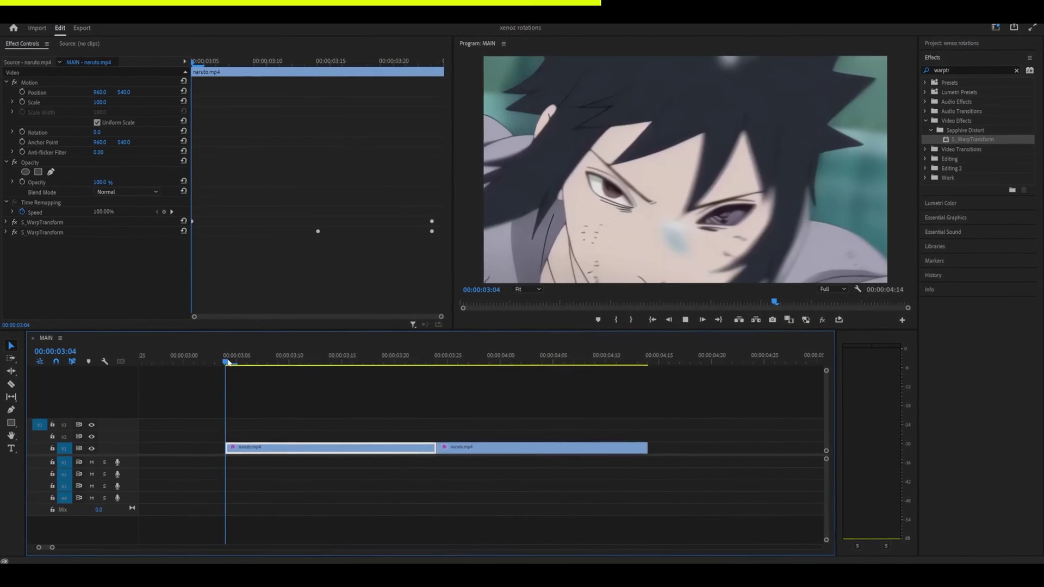
{"action": "key", "text": "space"}
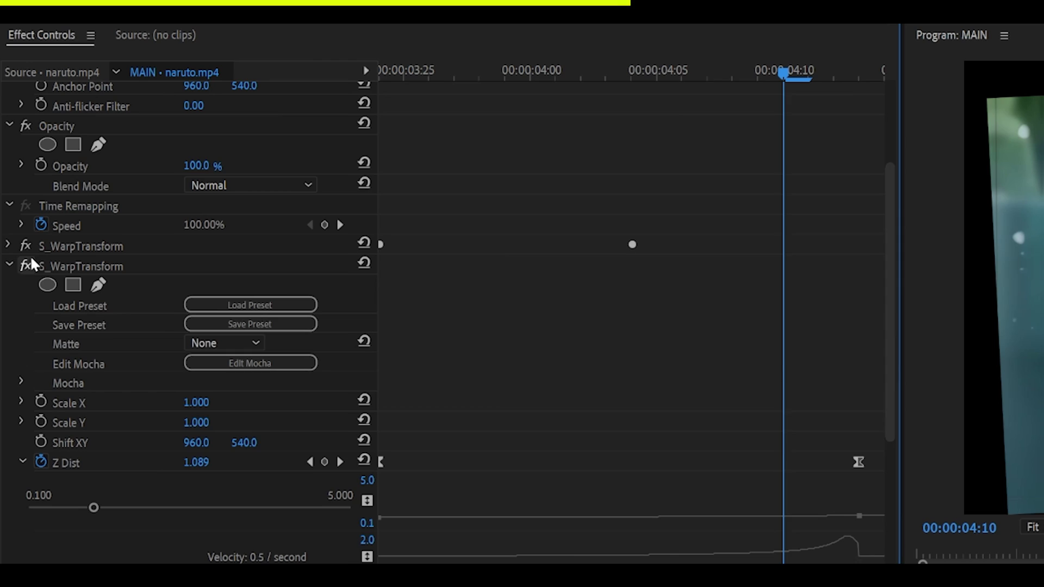
{"action": "scroll", "coordinate": [133, 269], "scroll_direction": "down", "scroll_amount": 5}
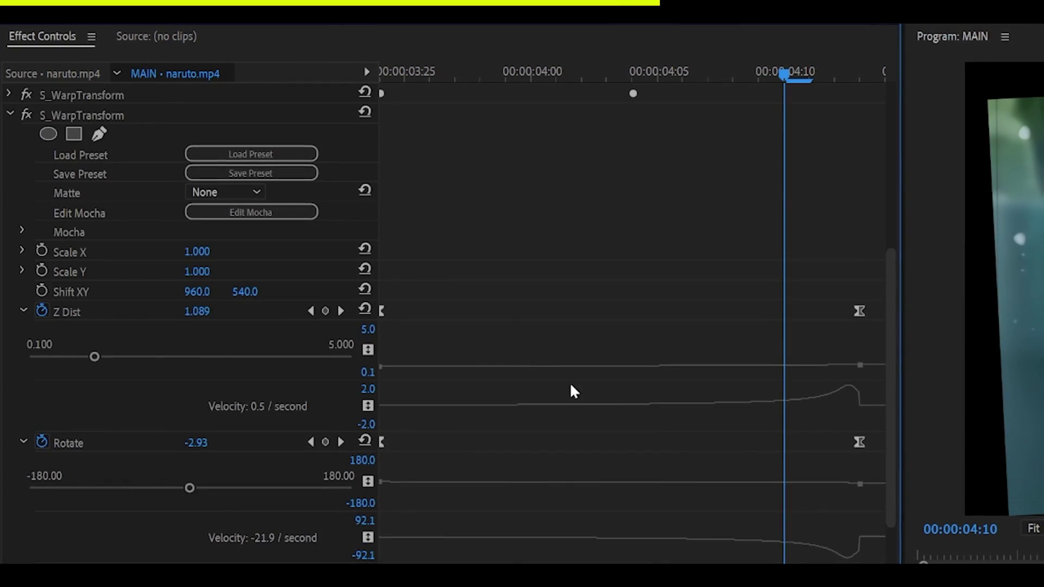
{"action": "scroll", "coordinate": [526, 418], "scroll_direction": "up", "scroll_amount": 1}
{"action": "scroll", "coordinate": [526, 418], "scroll_direction": "down", "scroll_amount": 5}
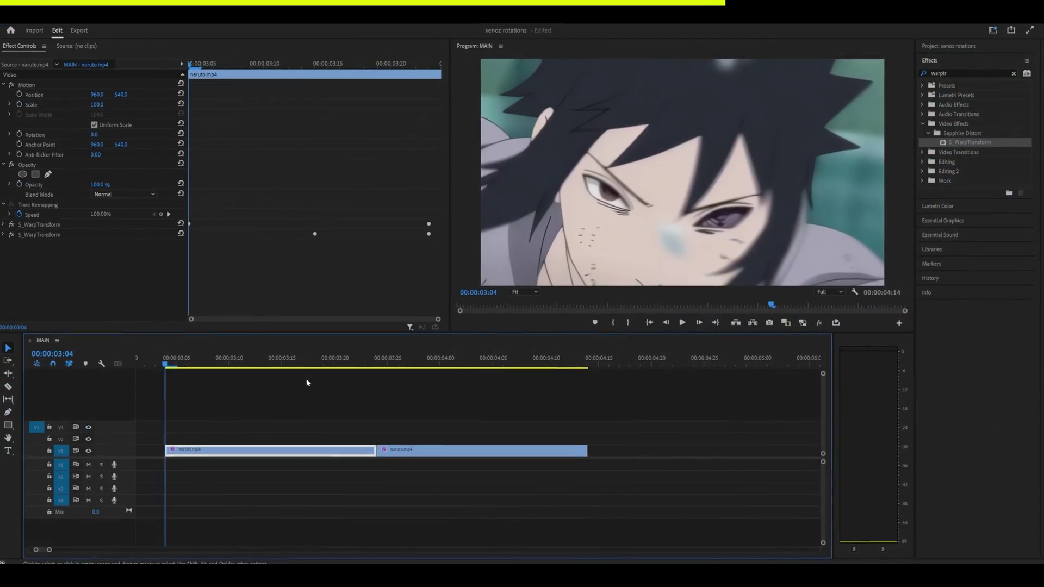
- Replay both clips and scrub around 00:00:04:04 to check how the second clip's two rotations connect
{"action": "key", "text": "space"}
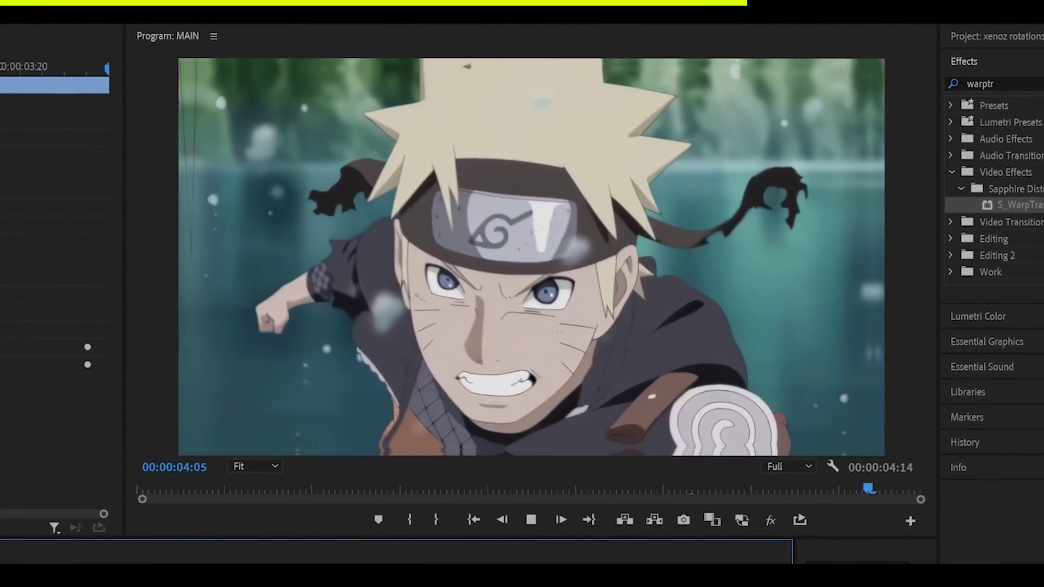
{"action": "left_click", "coordinate": [155, 359]}
{"action": "key", "text": "space"}
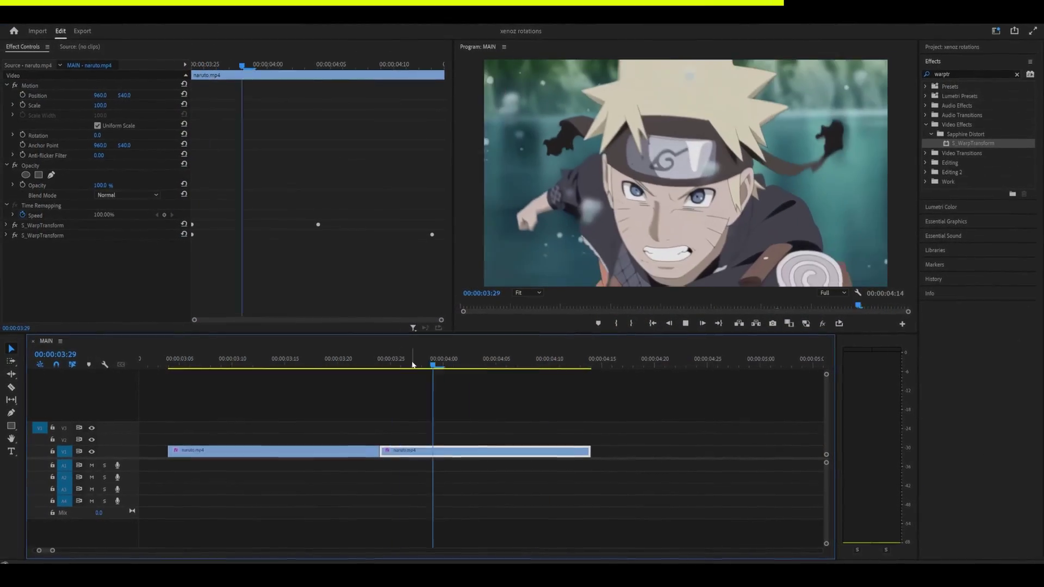
{"action": "key", "text": "space"}
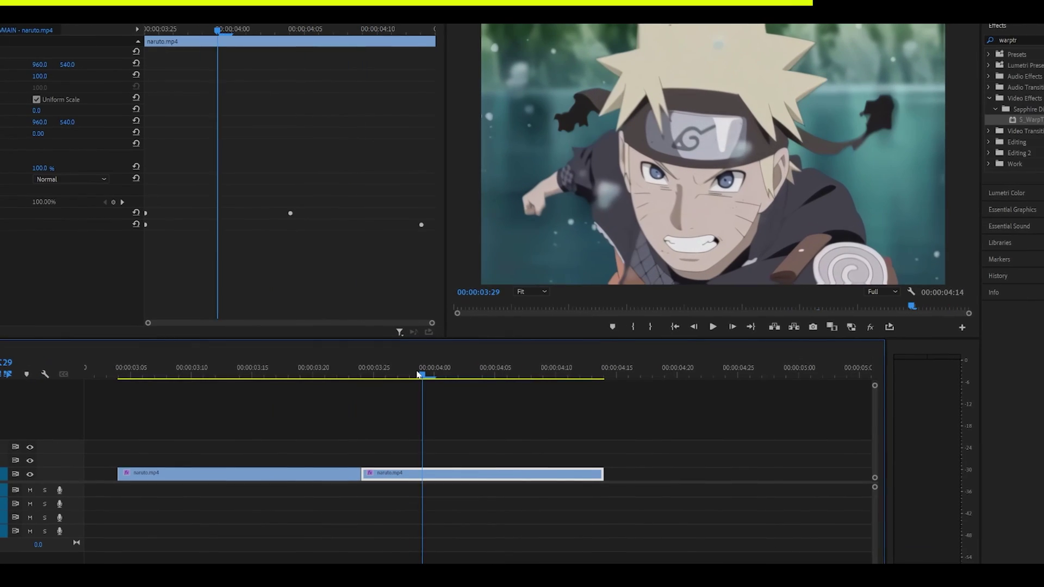
{"action": "left_click_drag", "start_coordinate": [418, 375], "coordinate": [442, 377]}
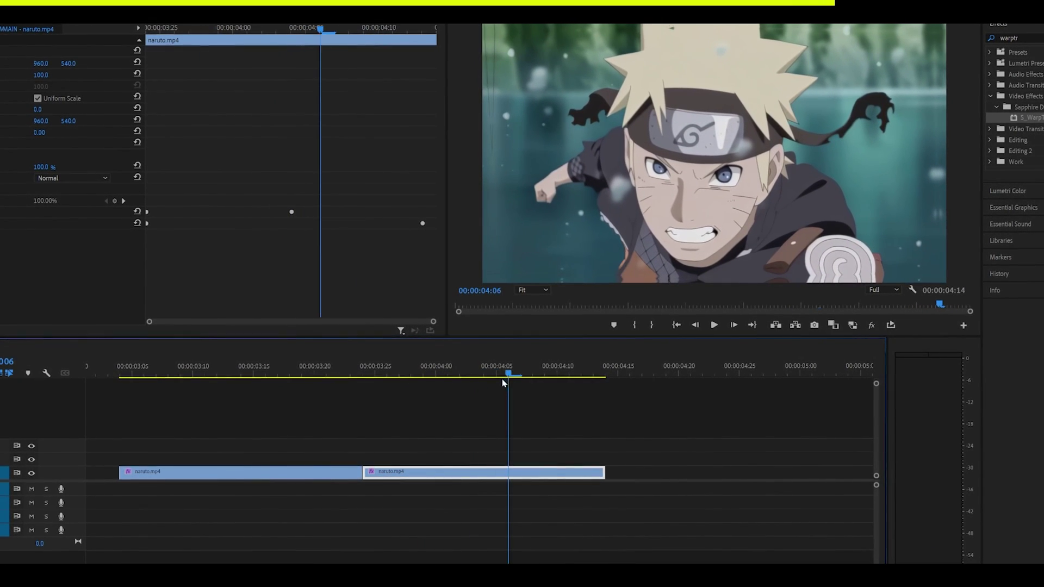
{"action": "left_click_drag", "start_coordinate": [532, 388], "coordinate": [472, 379]}
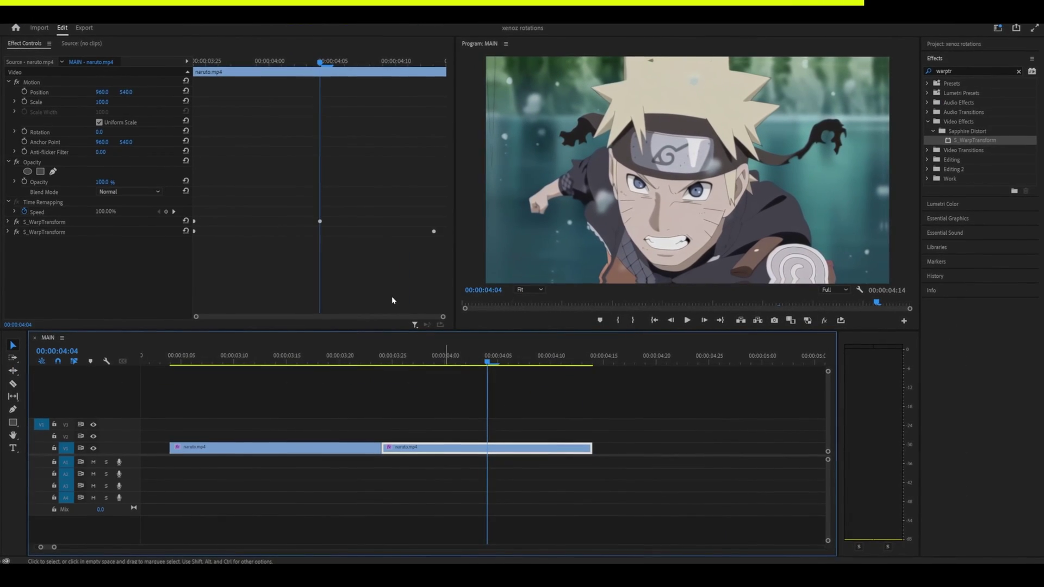
- Set the Rotate keyframe at 00:00:04:04 in the second clip's first S_WarpTransform to 5
{"action": "left_click", "coordinate": [6, 225]}
{"action": "scroll", "coordinate": [382, 212], "scroll_direction": "down", "scroll_amount": 3}
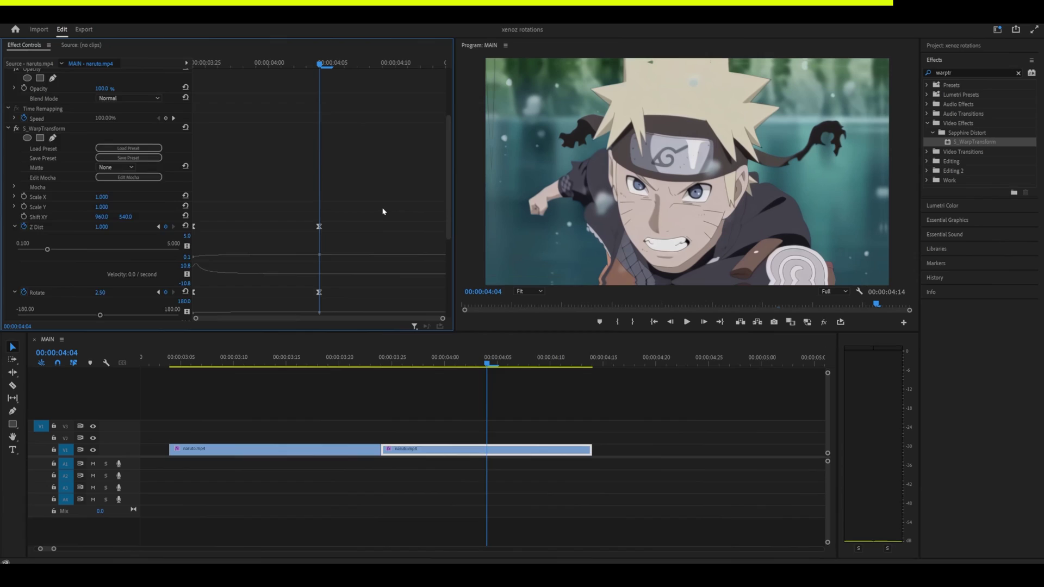
{"action": "scroll", "coordinate": [280, 250], "scroll_direction": "down", "scroll_amount": 2}
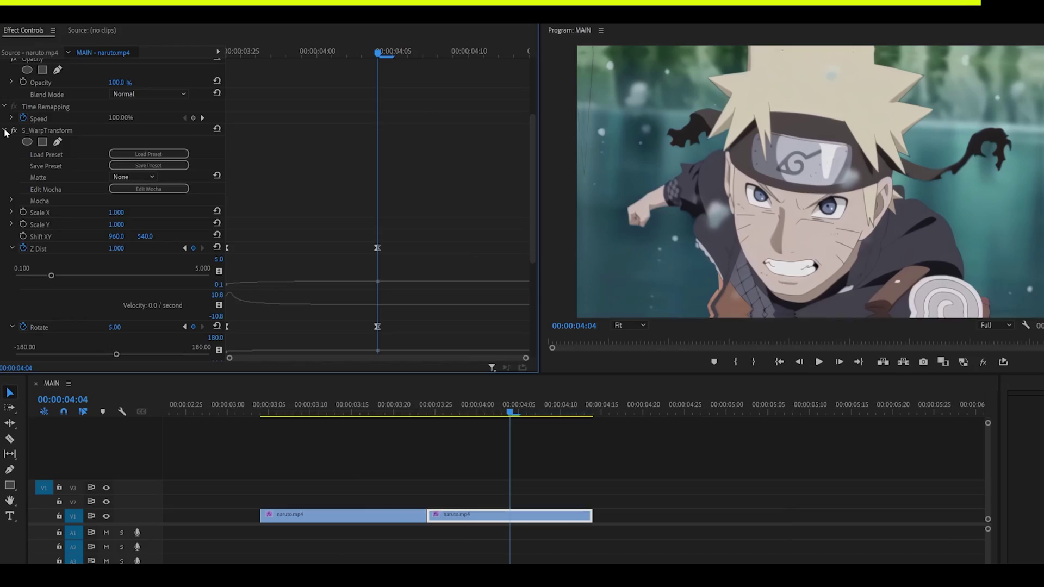
{"action": "left_click", "coordinate": [5, 132]}
- Play both clips from 00:00:03:04 to check the finished zoom-and-rotation transitions
{"action": "left_click", "coordinate": [275, 412]}
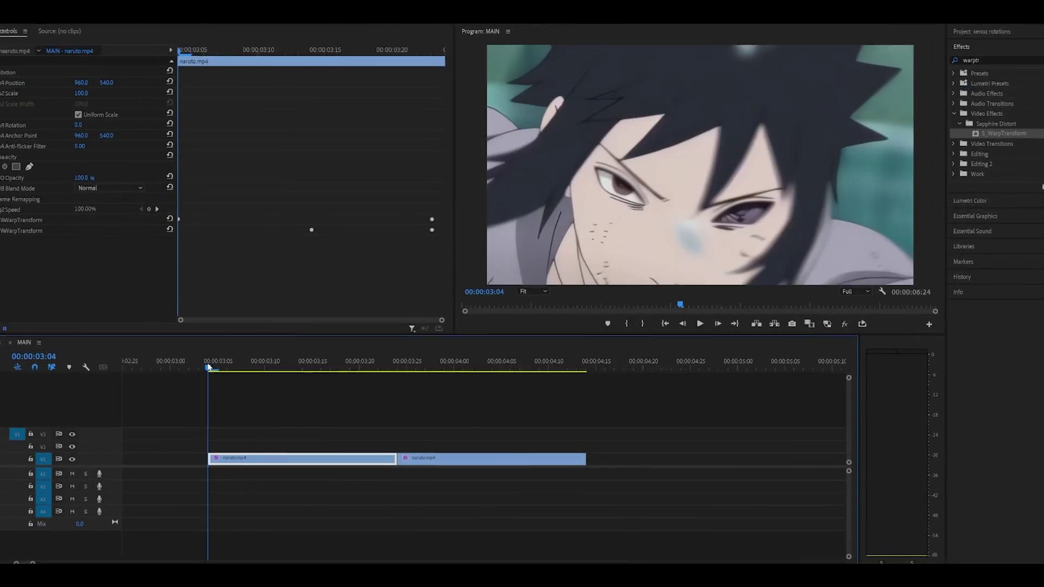
{"action": "key", "text": "space"}
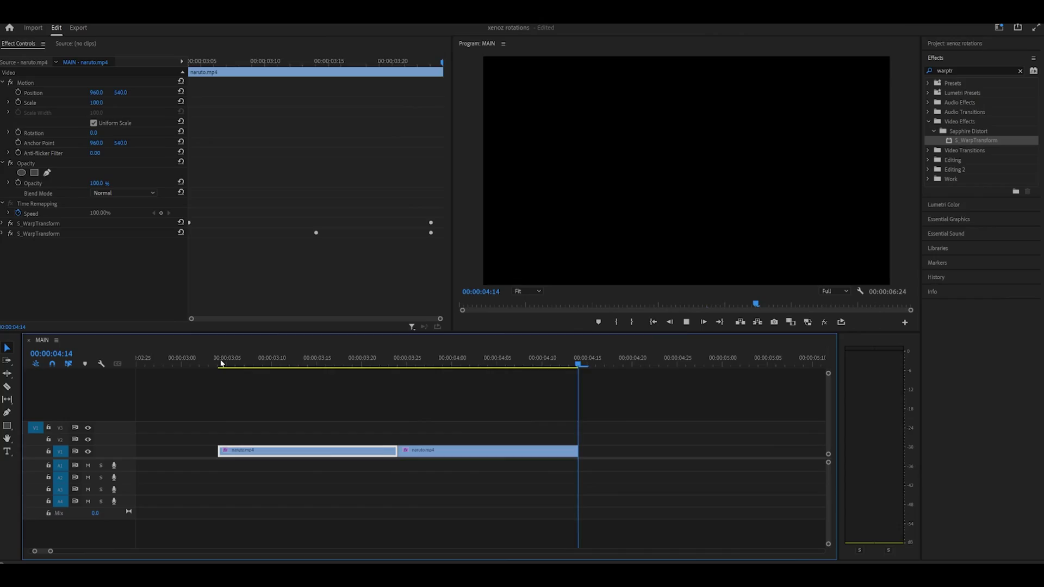
{"action": "left_click", "coordinate": [210, 366]}
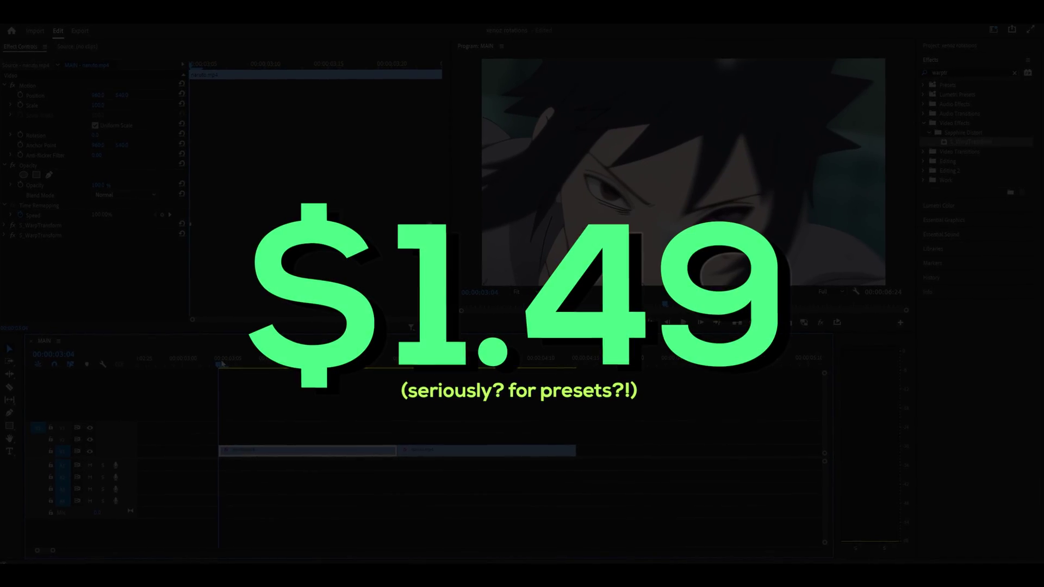